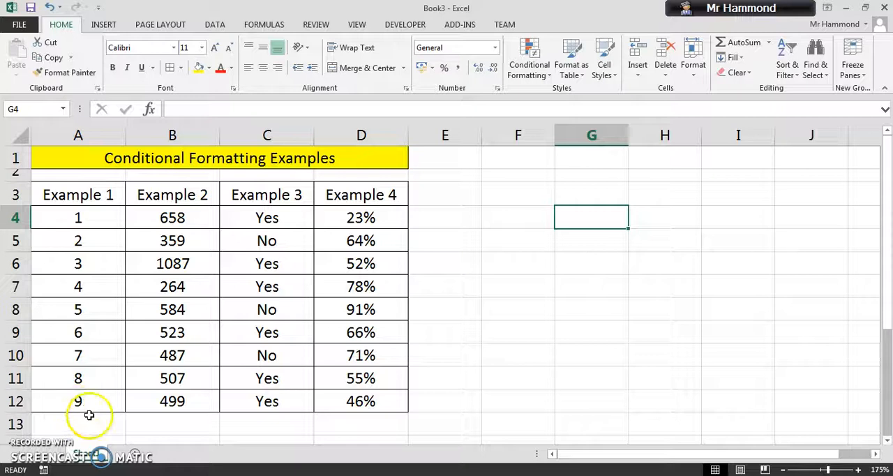
Start a Greater Than highlight rule with a threshold of 5 for the Example 1 values in A4:A12
{"action": "left_click_drag", "start_coordinate": [83, 219], "coordinate": [95, 402]}
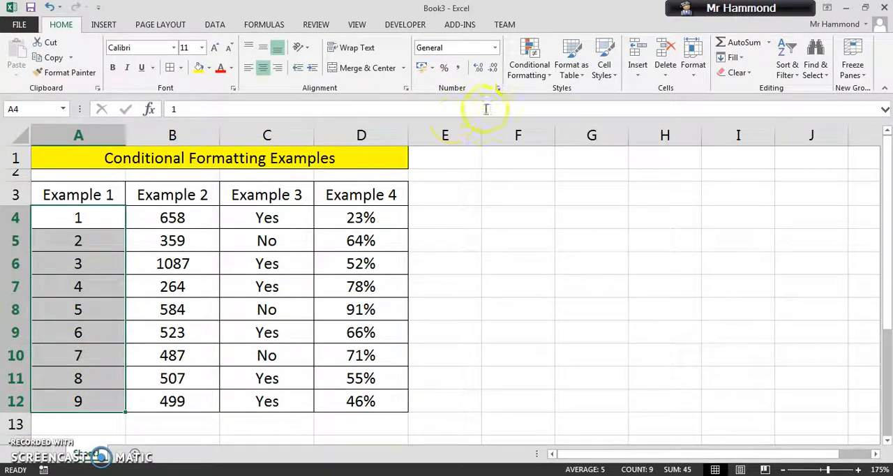
{"action": "left_click", "coordinate": [522, 78]}
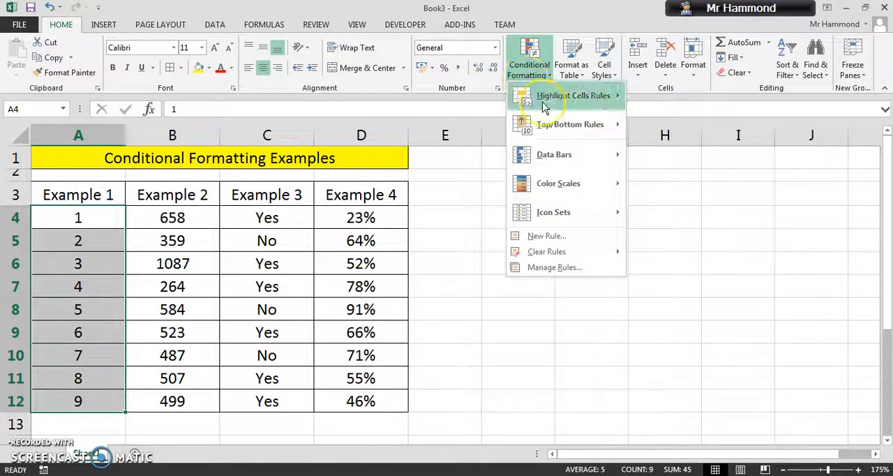
{"action": "mouse_move", "coordinate": [544, 106]}
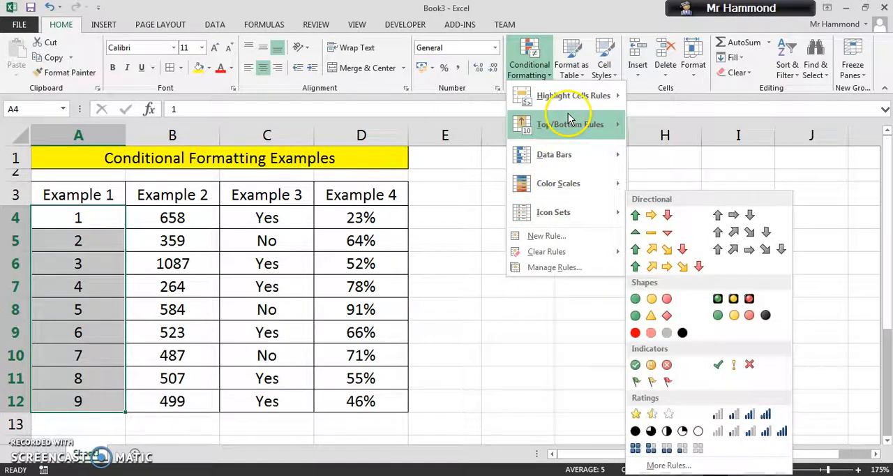
{"action": "mouse_move", "coordinate": [571, 108]}
{"action": "left_click", "coordinate": [643, 102]}
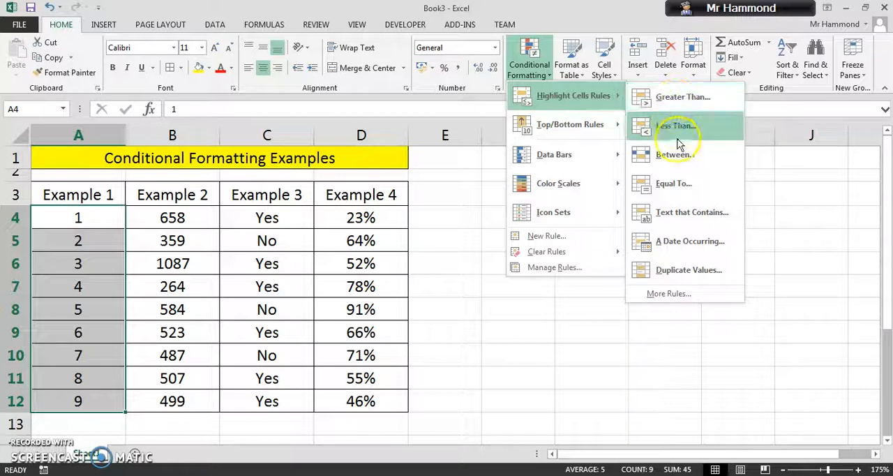
{"action": "left_click", "coordinate": [693, 106]}
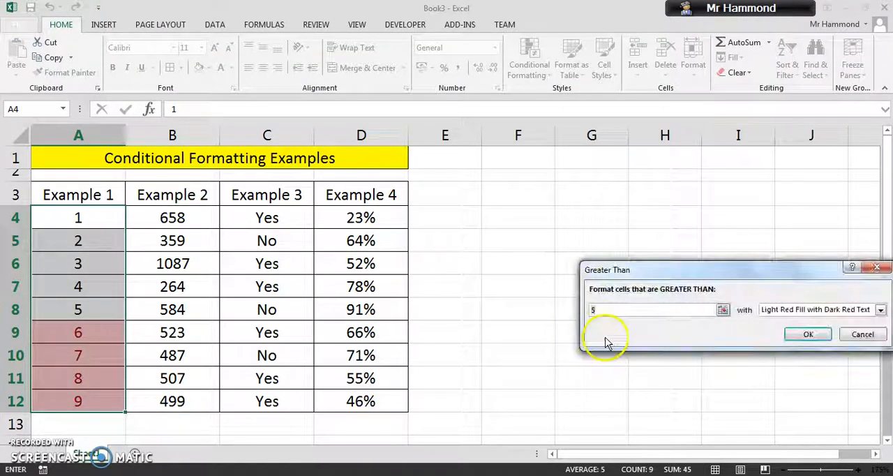
{"action": "left_click_drag", "start_coordinate": [644, 274], "coordinate": [544, 192]}
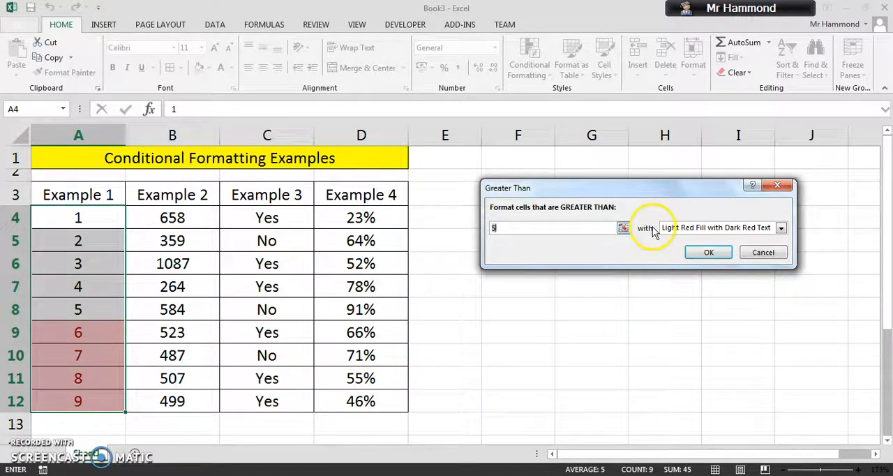
Try the Yellow Fill with Dark Yellow Text and Green Fill with Dark Green Text presets on the Greater Than rule
{"action": "left_click", "coordinate": [782, 228]}
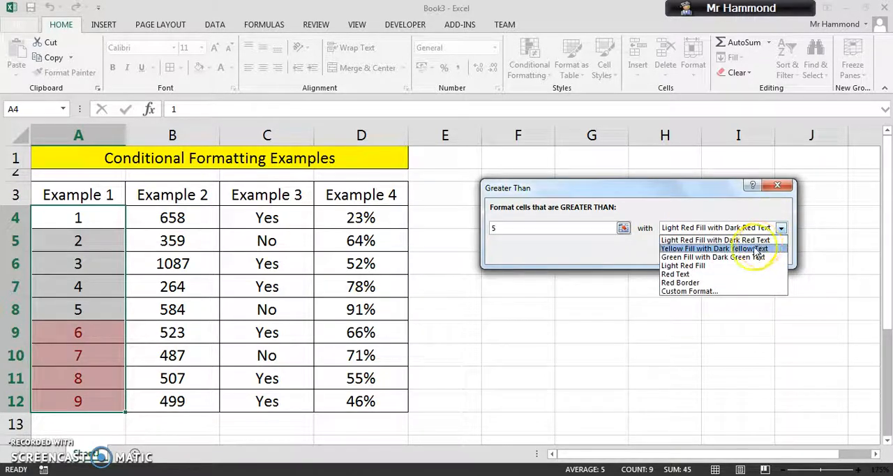
{"action": "left_click", "coordinate": [758, 249]}
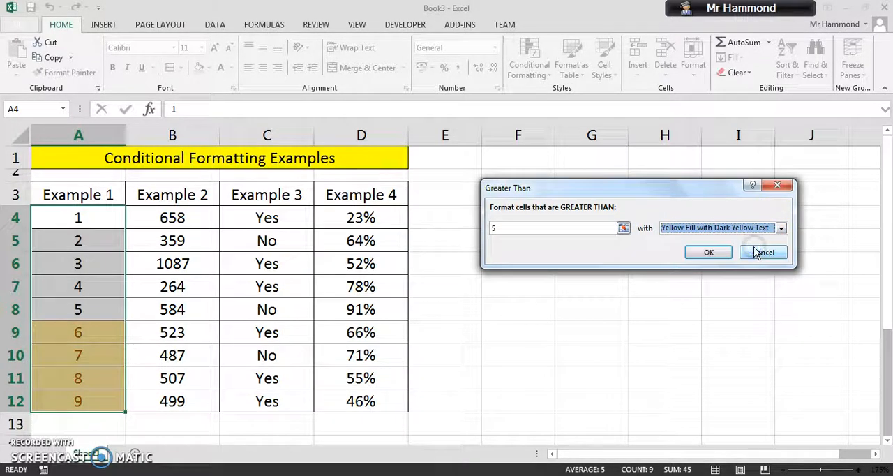
{"action": "left_click", "coordinate": [782, 228]}
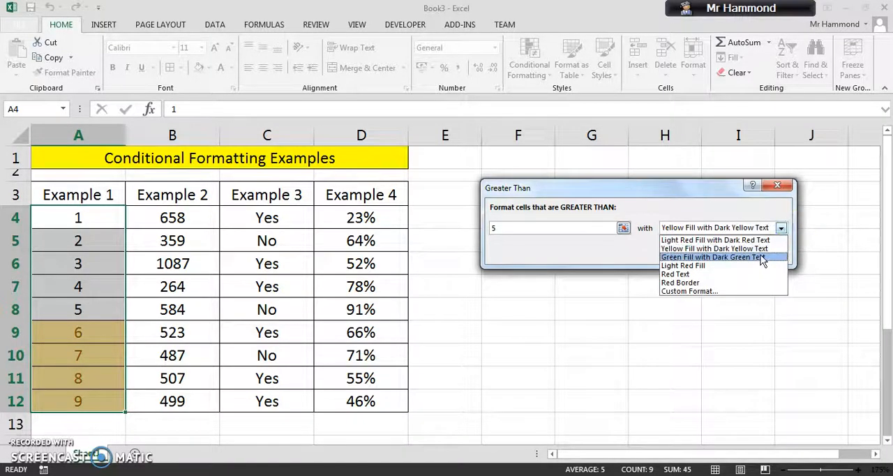
{"action": "left_click", "coordinate": [760, 257]}
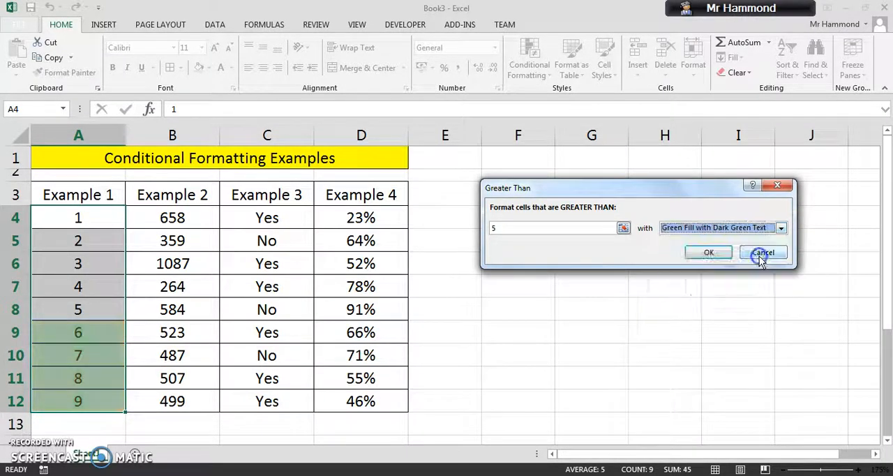
Choose a custom format for the Greater Than rule and set its font to bold in dark orange-brown
{"action": "left_click", "coordinate": [781, 228]}
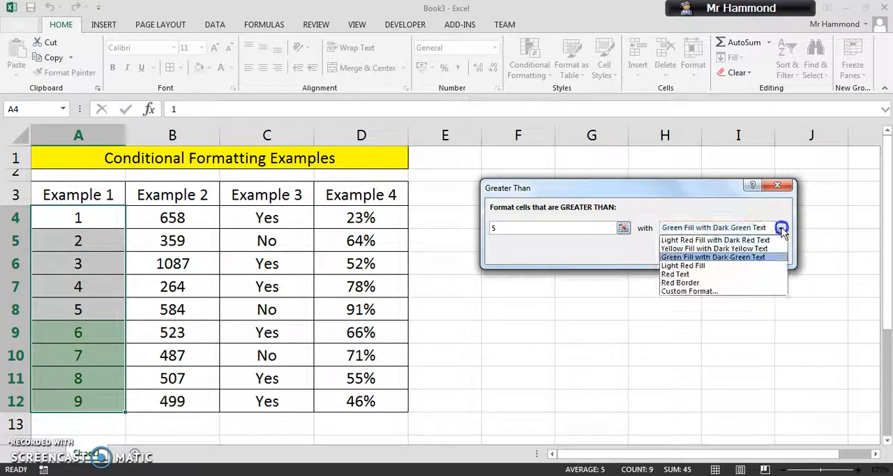
{"action": "left_click", "coordinate": [715, 291]}
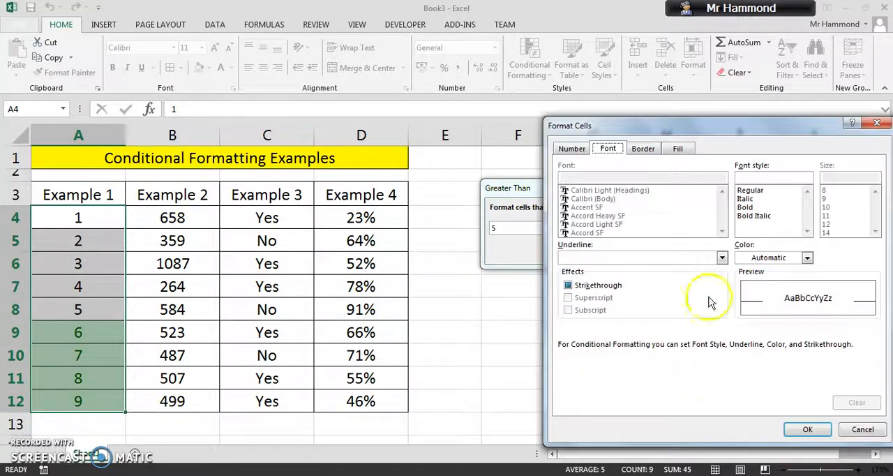
{"action": "left_click_drag", "start_coordinate": [612, 129], "coordinate": [521, 110]}
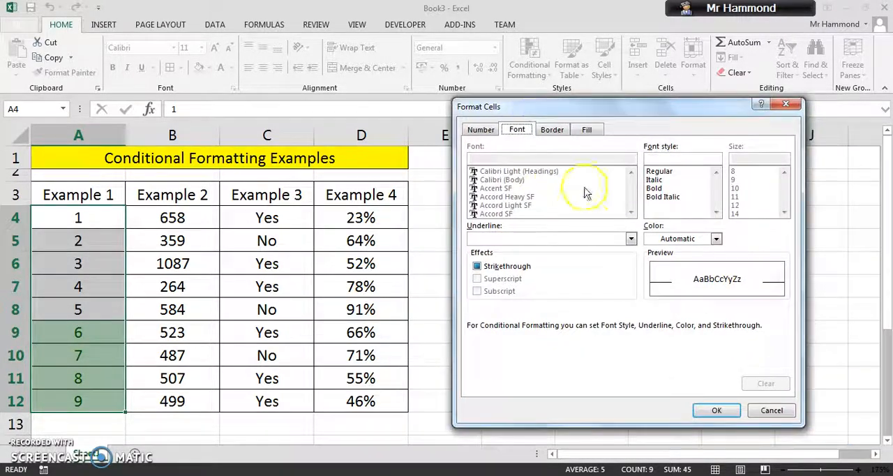
{"action": "left_click", "coordinate": [656, 188]}
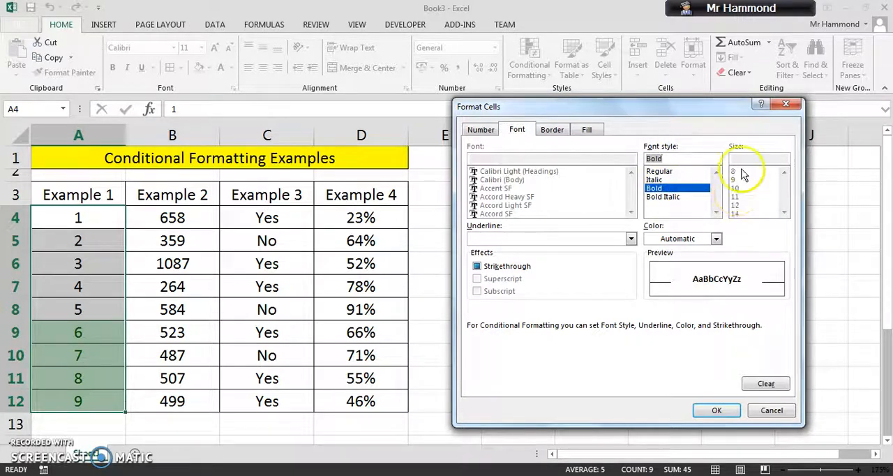
{"action": "left_click", "coordinate": [481, 130]}
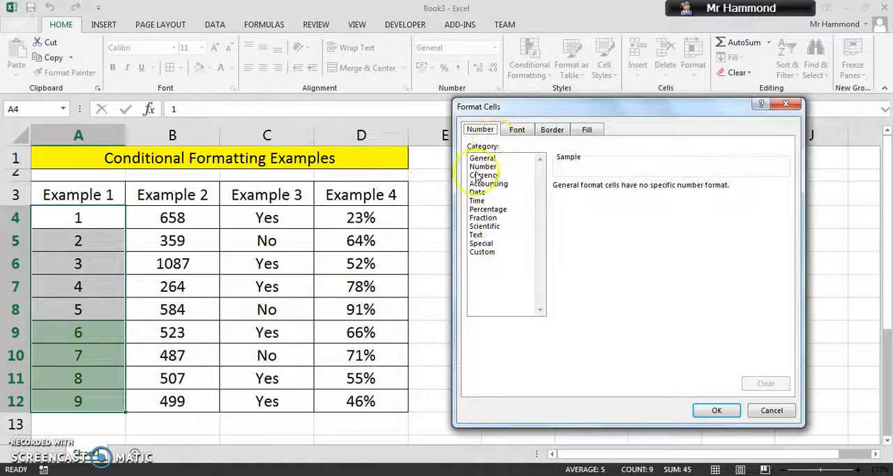
{"action": "left_click", "coordinate": [520, 130]}
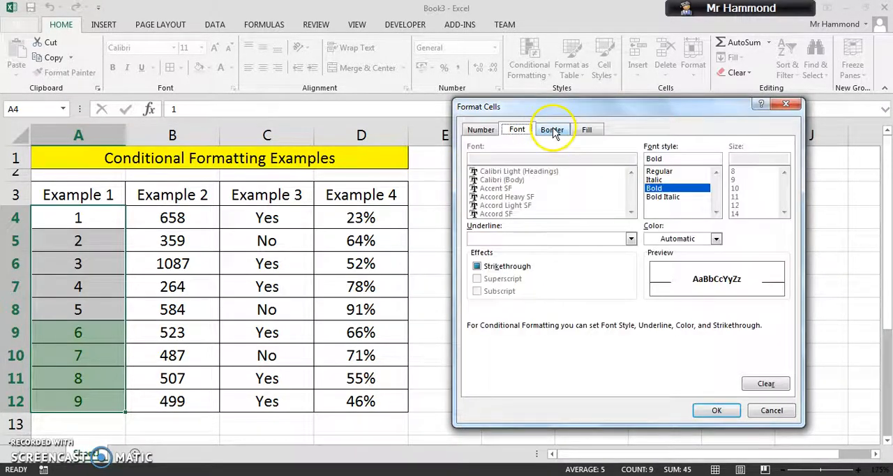
{"action": "left_click", "coordinate": [715, 239]}
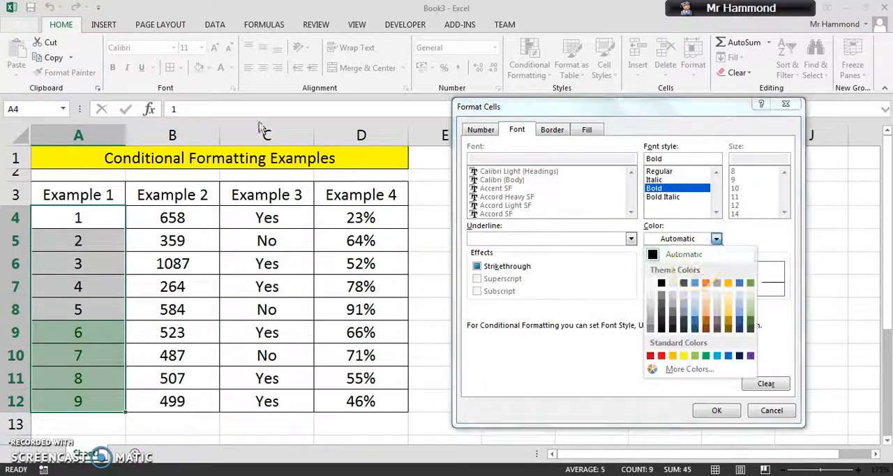
{"action": "left_click", "coordinate": [706, 326]}
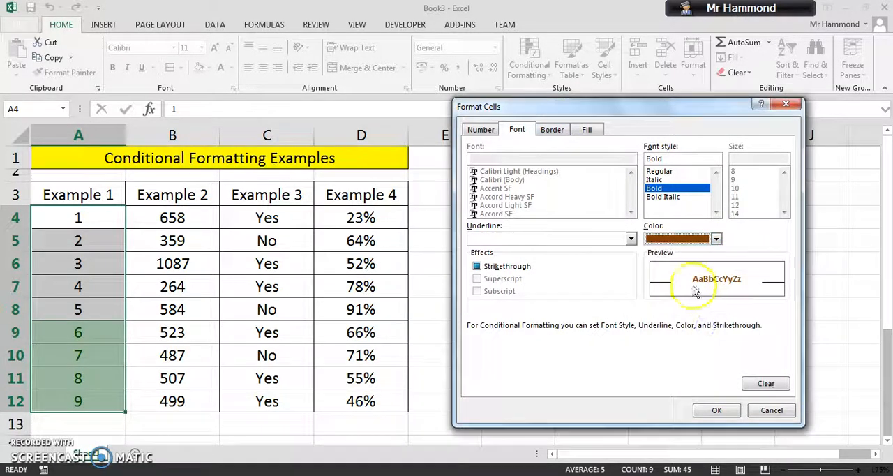
Add a blue outline border to the rule's custom format
{"action": "left_click", "coordinate": [551, 131]}
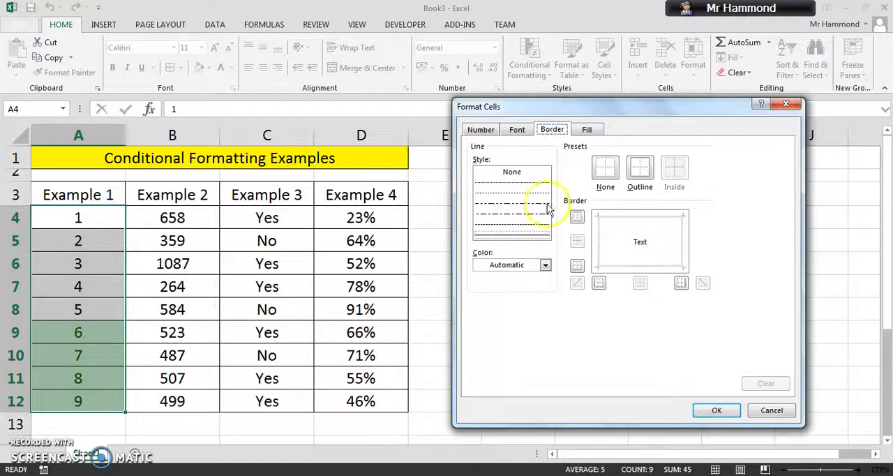
{"action": "left_click", "coordinate": [545, 265]}
{"action": "left_click", "coordinate": [526, 309]}
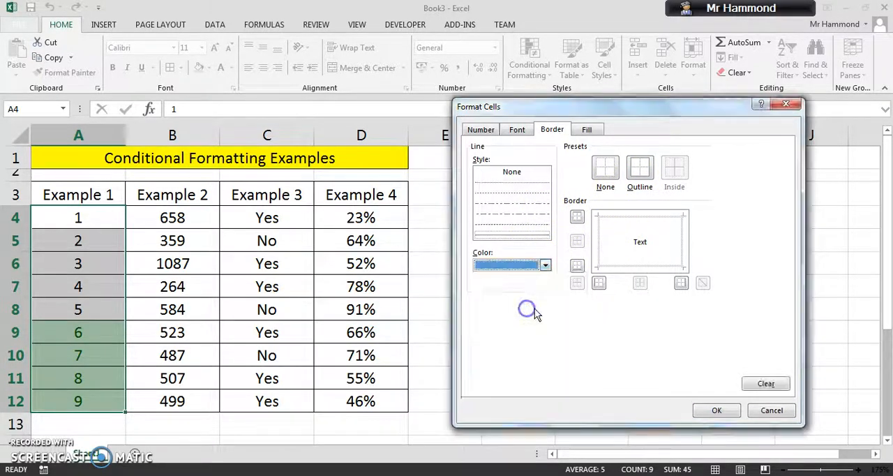
{"action": "left_click", "coordinate": [634, 171]}
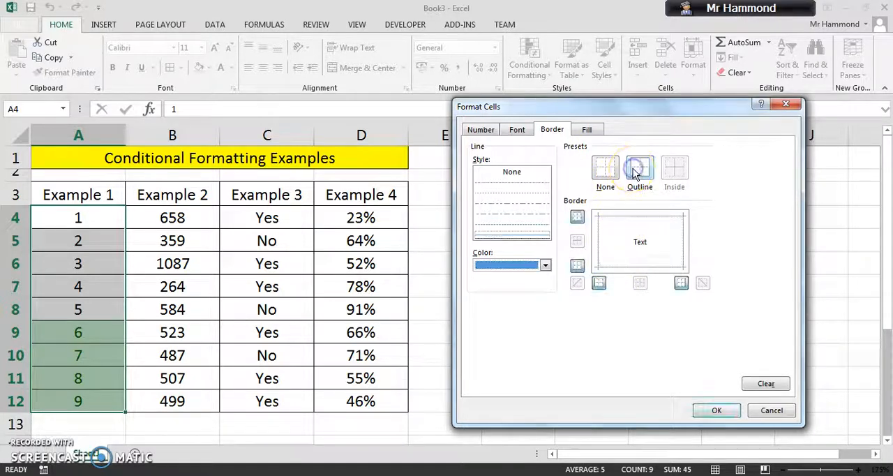
Give the custom format a light gold background fill and apply the Greater Than rule to the Example 1 values
{"action": "left_click", "coordinate": [587, 129]}
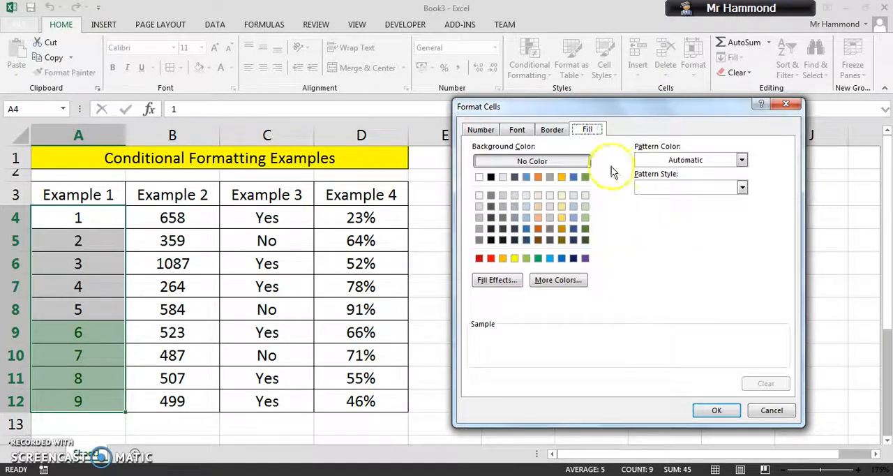
{"action": "left_click", "coordinate": [562, 207]}
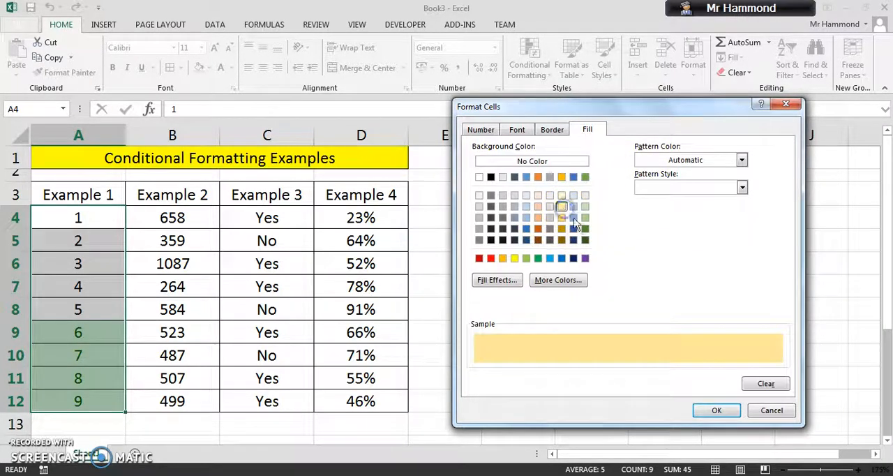
{"action": "left_click", "coordinate": [723, 405]}
{"action": "left_click", "coordinate": [709, 254]}
{"action": "left_click", "coordinate": [616, 351]}
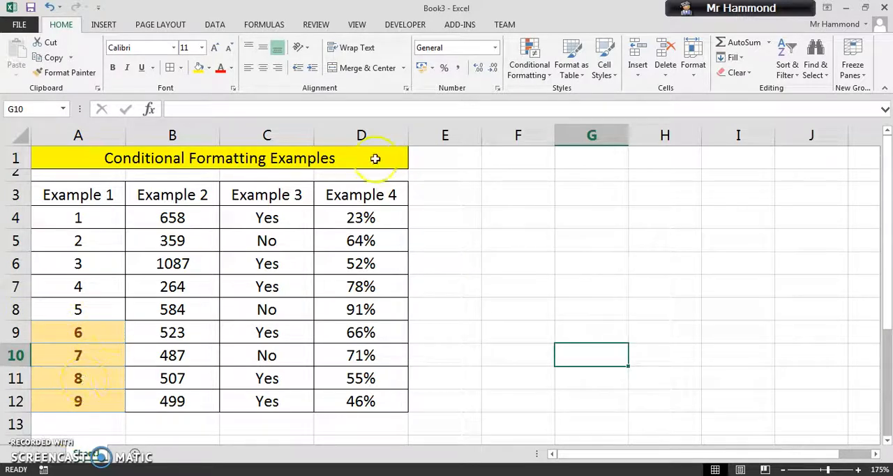
Test the rule by changing cell A10 to 3 and cell A5 to 7
{"action": "left_click", "coordinate": [97, 356]}
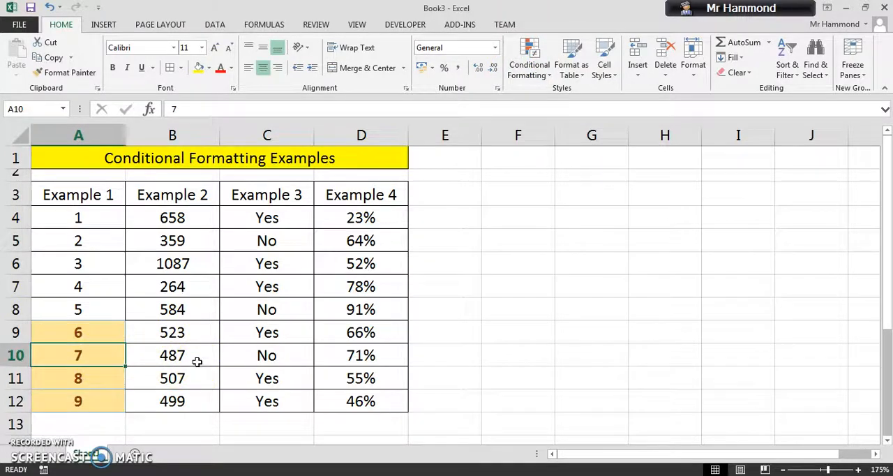
{"action": "type", "text": "3"}
{"action": "key", "text": "Return"}
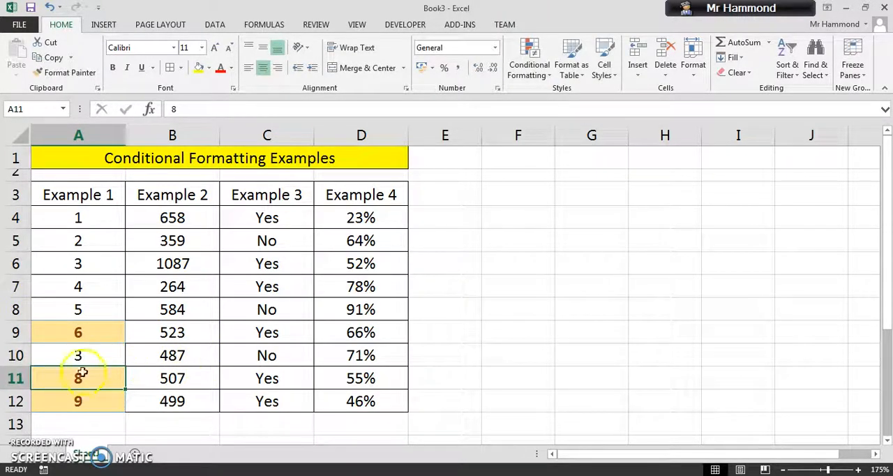
{"action": "left_click", "coordinate": [163, 398]}
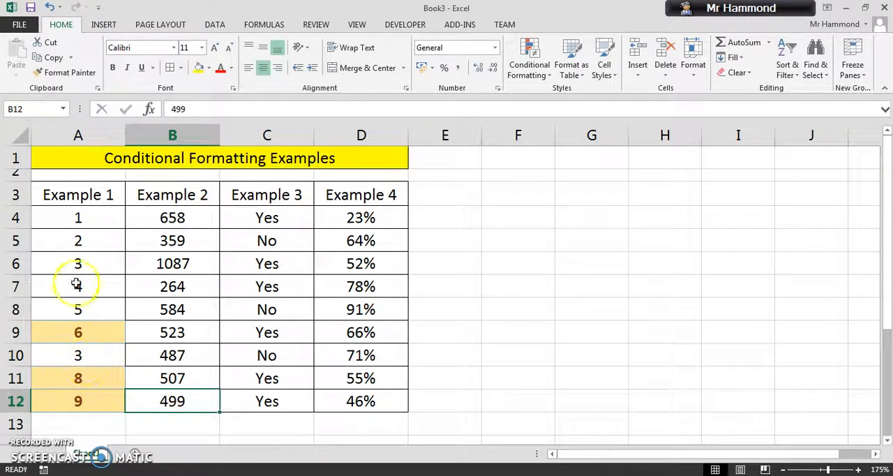
{"action": "left_click", "coordinate": [88, 240]}
{"action": "type", "text": "7"}
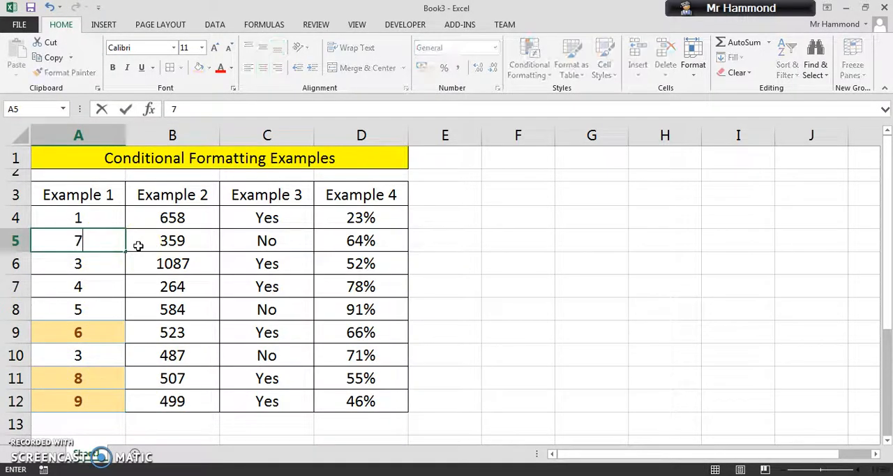
{"action": "key", "text": "Return"}
{"action": "left_click", "coordinate": [164, 317]}
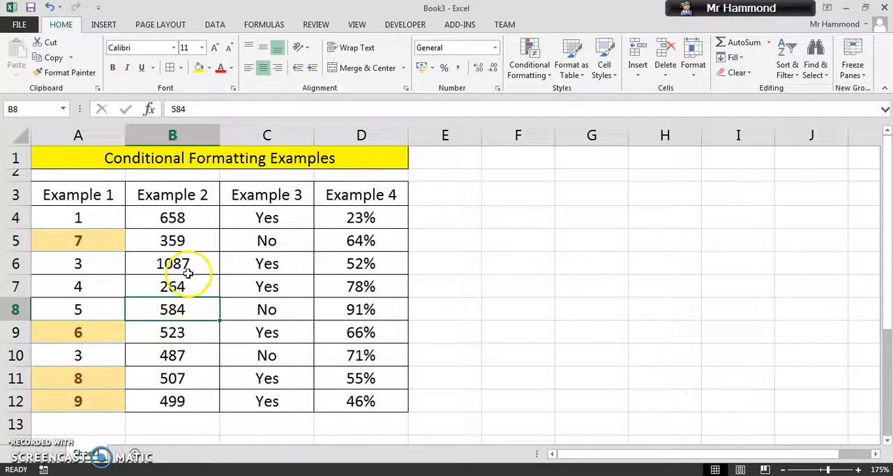
Apply a Top 10% rule set to 50% with Green Fill with Dark Green Text to the Example 2 values and reselect cells B4:B12
{"action": "left_click_drag", "start_coordinate": [200, 221], "coordinate": [230, 401]}
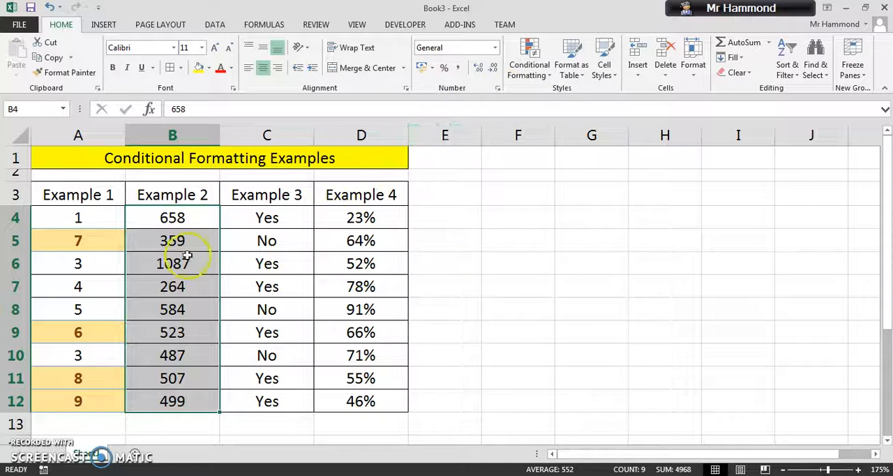
{"action": "left_click", "coordinate": [518, 70]}
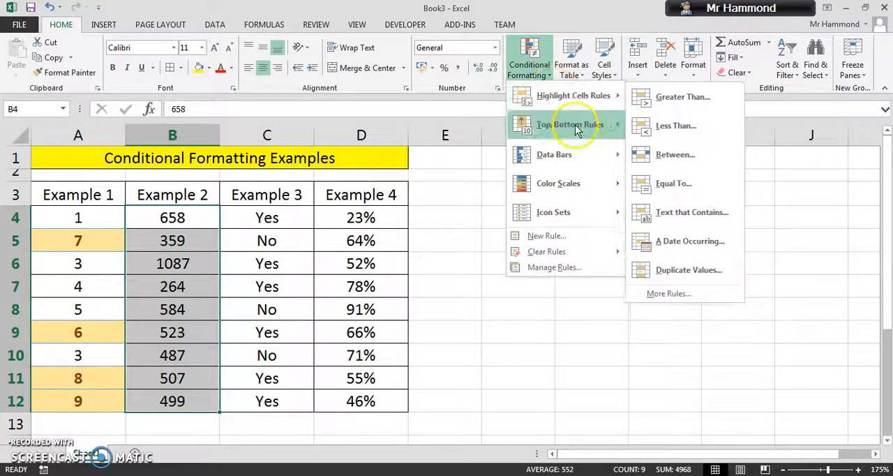
{"action": "mouse_move", "coordinate": [575, 125]}
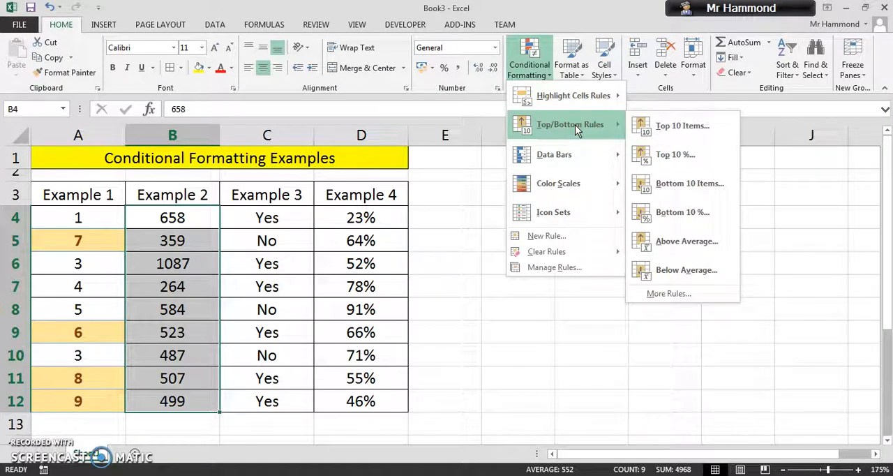
{"action": "left_click", "coordinate": [684, 153]}
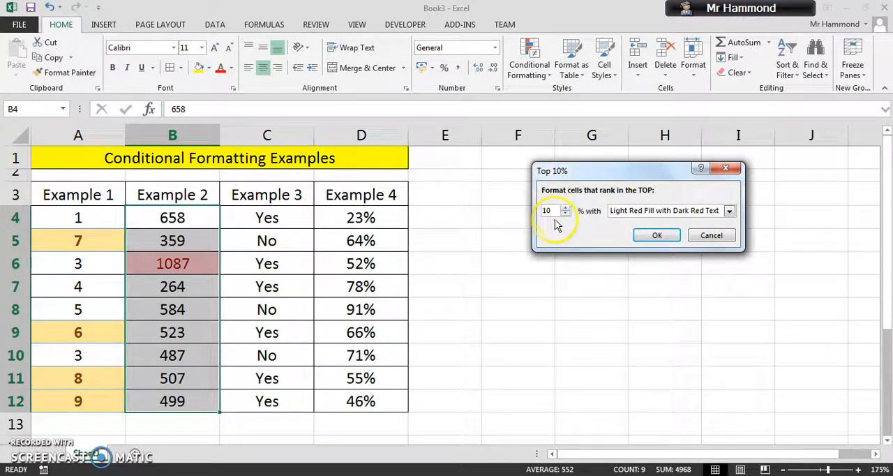
{"action": "left_click_drag", "start_coordinate": [556, 211], "coordinate": [534, 209]}
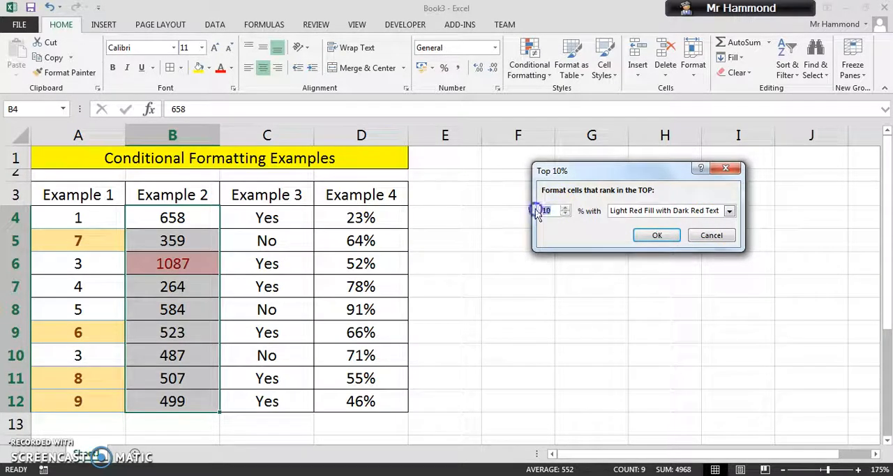
{"action": "type", "text": "50"}
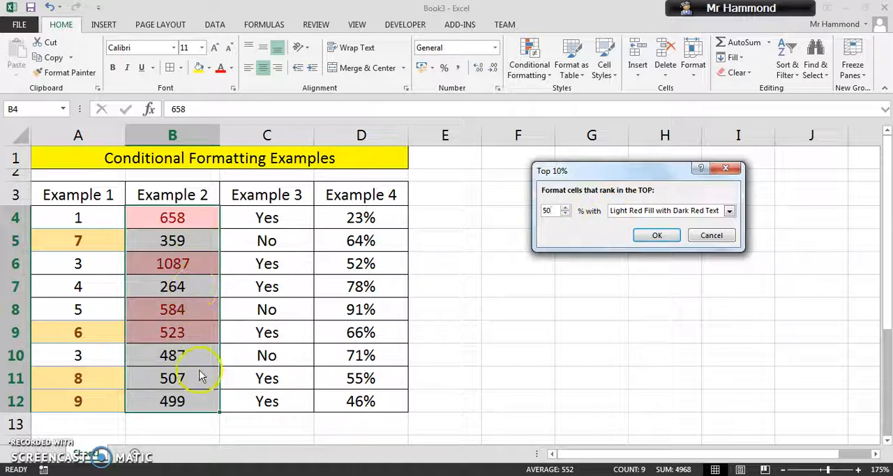
{"action": "left_click", "coordinate": [728, 210]}
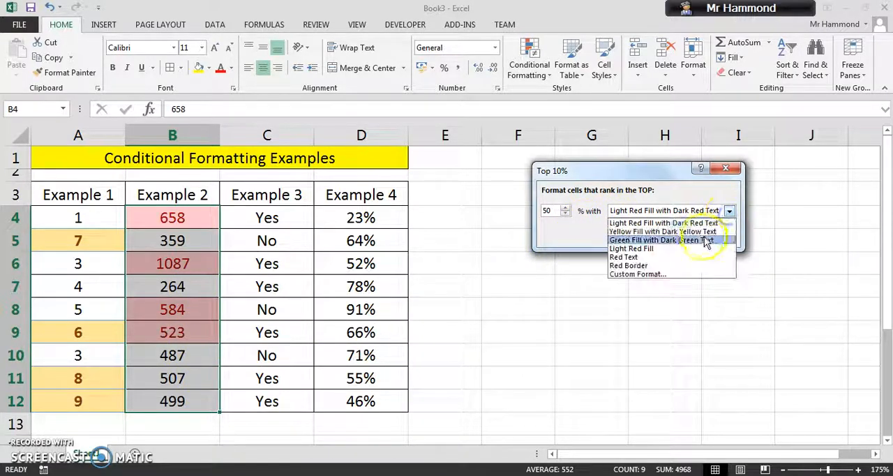
{"action": "left_click", "coordinate": [700, 241]}
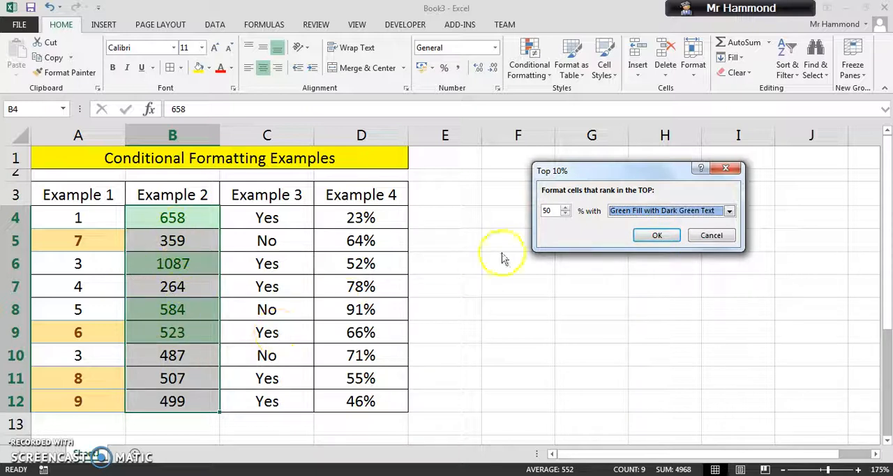
{"action": "left_click", "coordinate": [654, 235]}
{"action": "left_click", "coordinate": [573, 307]}
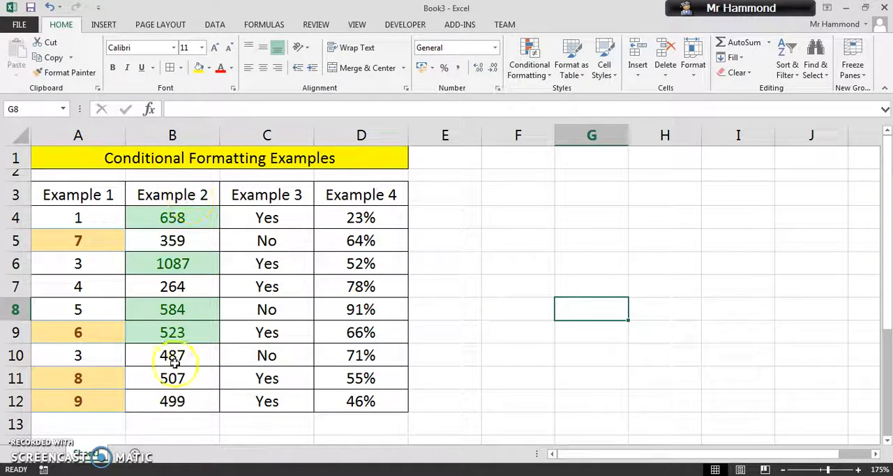
{"action": "left_click_drag", "start_coordinate": [167, 219], "coordinate": [183, 402]}
{"action": "left_click", "coordinate": [525, 73]}
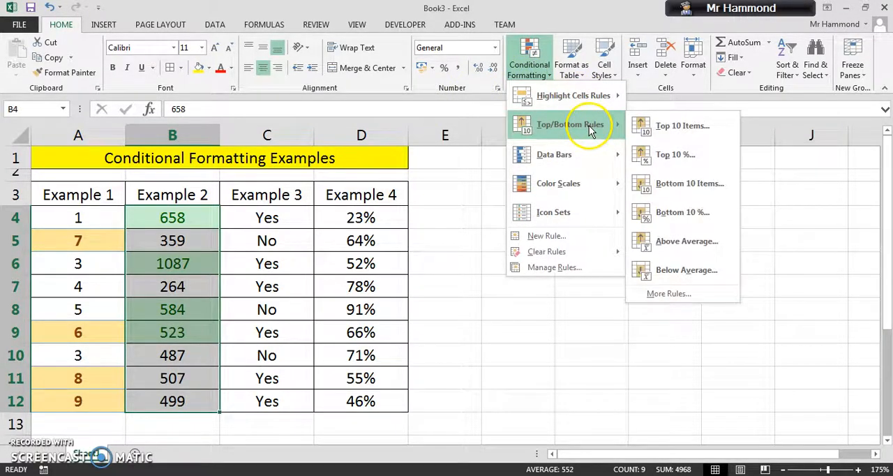
{"action": "left_click", "coordinate": [671, 153]}
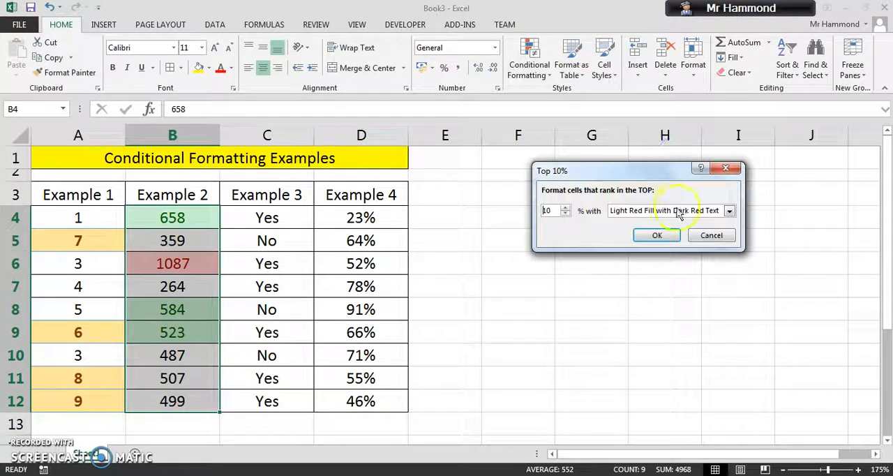
{"action": "left_click", "coordinate": [726, 168]}
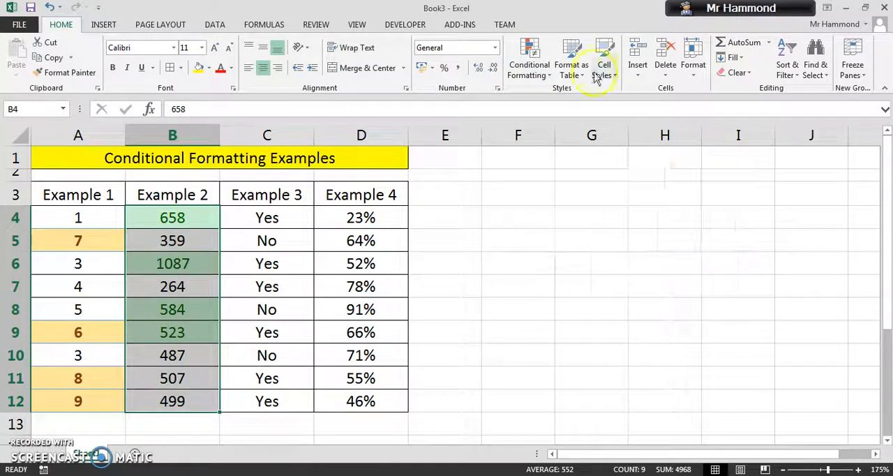
Apply a Bottom 10% rule set to 50% with Light Red Fill with Dark Red Text to the Example 2 values
{"action": "left_click", "coordinate": [532, 64]}
{"action": "mouse_move", "coordinate": [571, 127]}
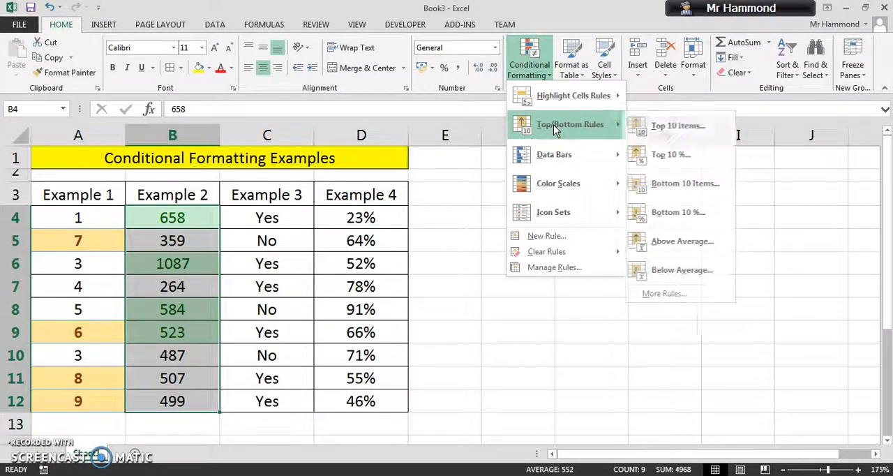
{"action": "left_click", "coordinate": [674, 211]}
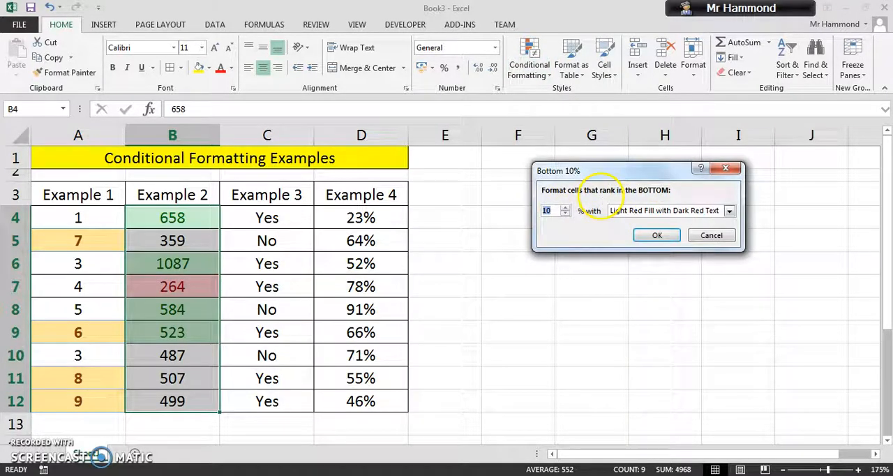
{"action": "type", "text": "50"}
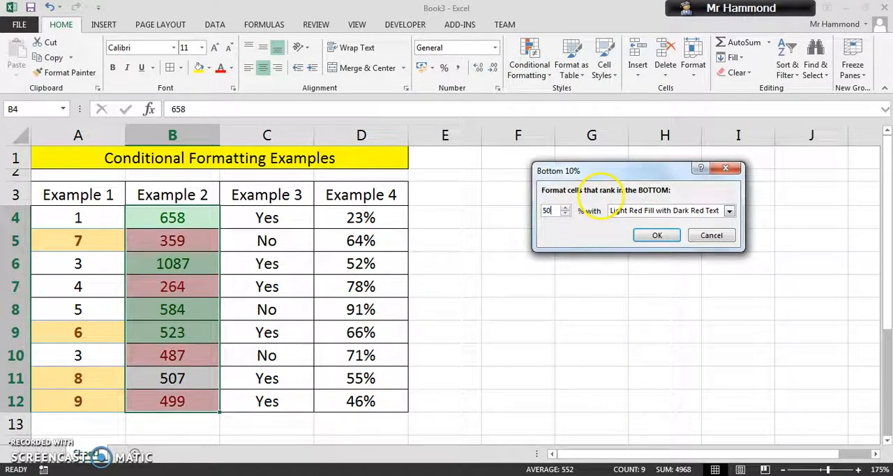
{"action": "left_click", "coordinate": [656, 236]}
{"action": "left_click", "coordinate": [469, 373]}
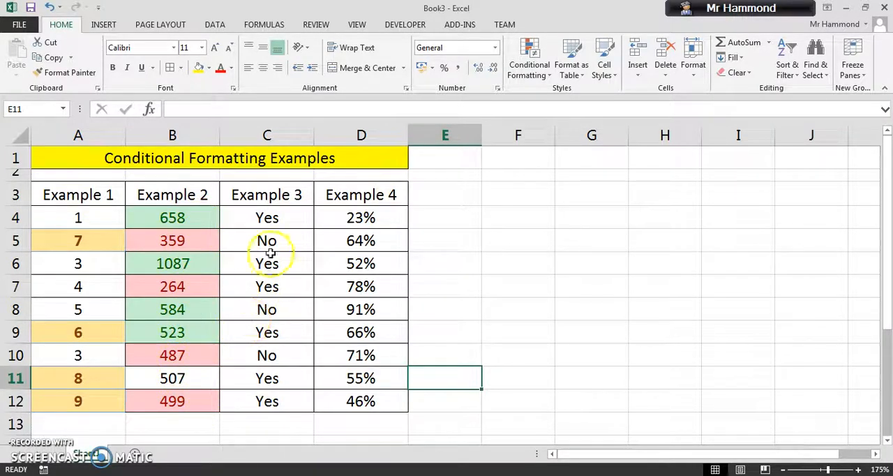
Apply an Equal To rule to the Example 3 values that formats "yes" with Green Fill with Dark Green Text
{"action": "left_click_drag", "start_coordinate": [291, 222], "coordinate": [303, 401]}
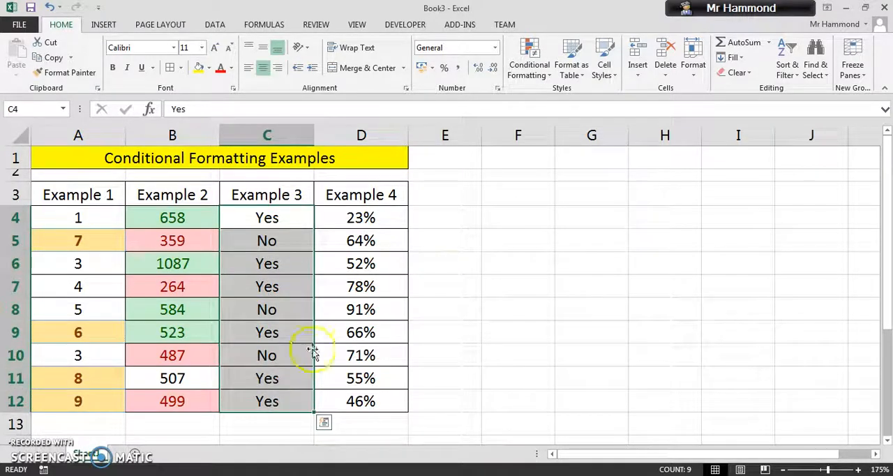
{"action": "left_click", "coordinate": [525, 72]}
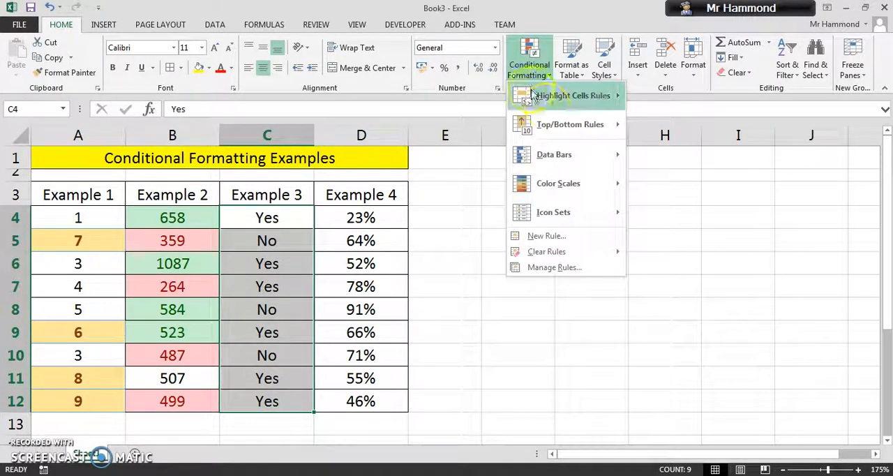
{"action": "mouse_move", "coordinate": [548, 104]}
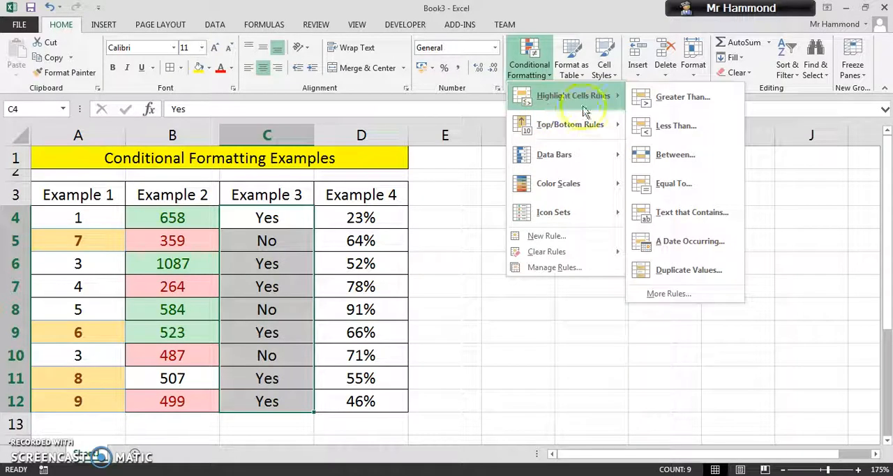
{"action": "left_click", "coordinate": [685, 185]}
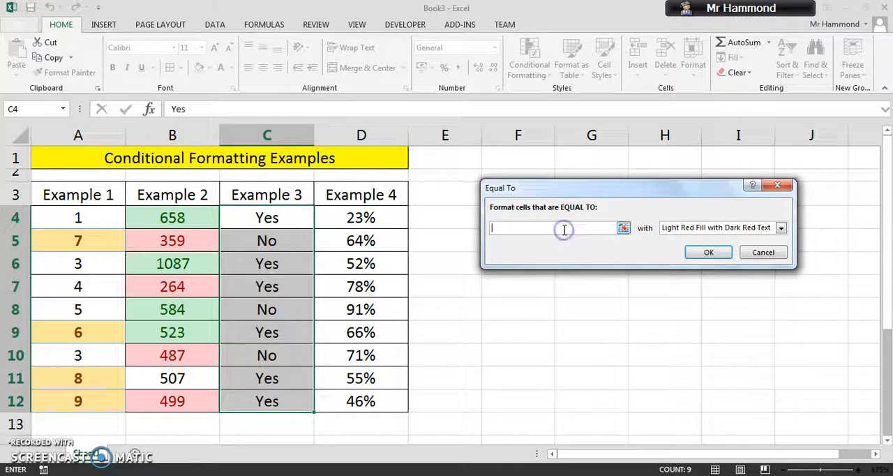
{"action": "type", "text": "yes"}
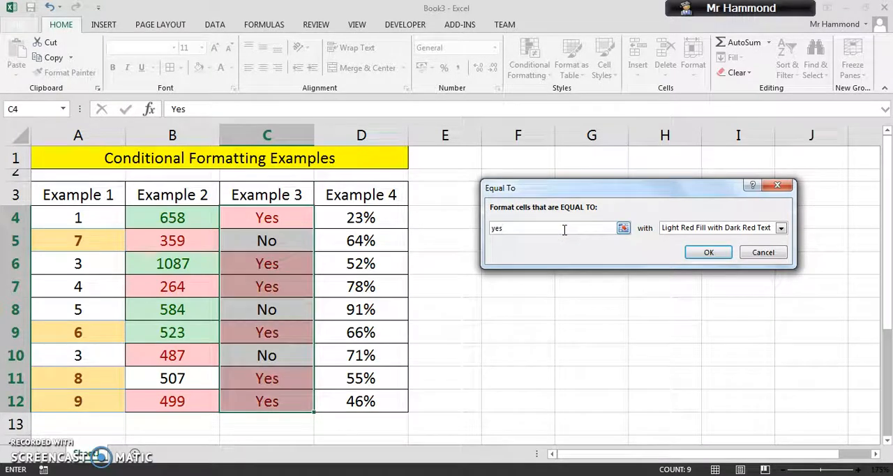
{"action": "left_click", "coordinate": [781, 228]}
{"action": "left_click", "coordinate": [778, 258]}
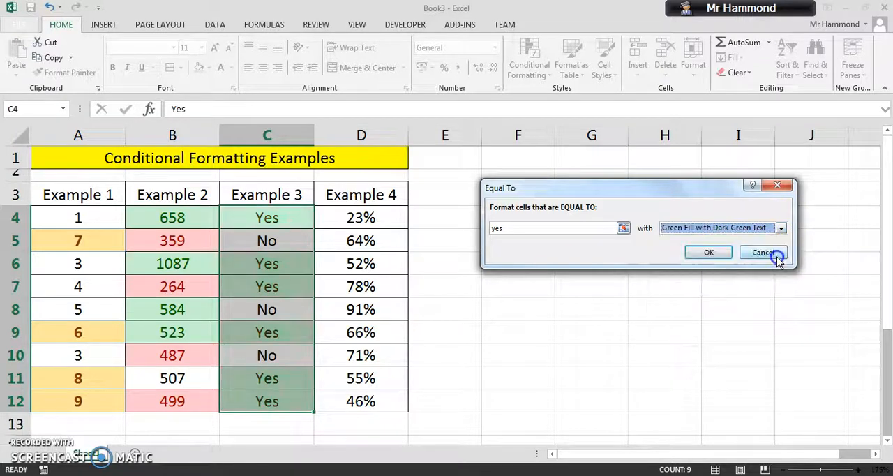
{"action": "left_click", "coordinate": [704, 254]}
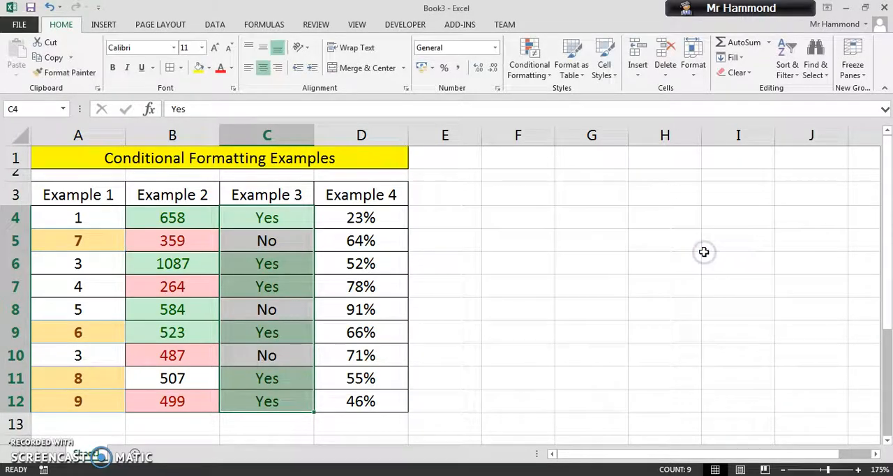
Add an Equal To rule to the Example 3 values that formats "no" with Light Red Fill with Dark Red Text
{"action": "left_click", "coordinate": [528, 74]}
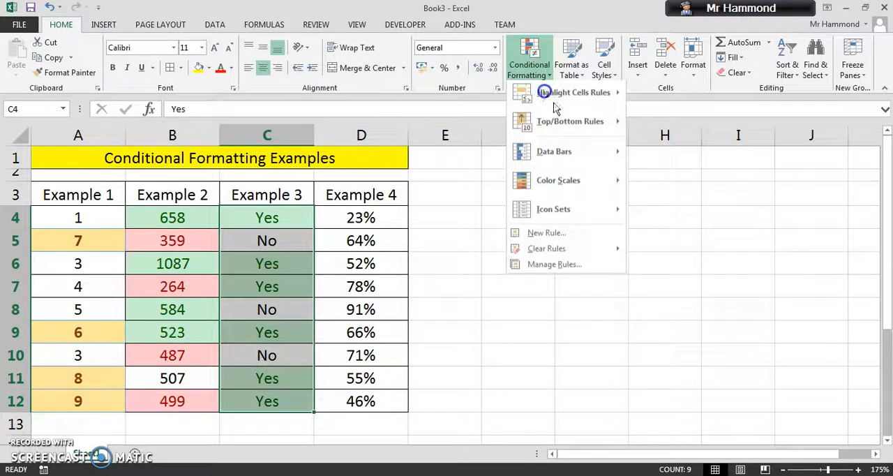
{"action": "mouse_move", "coordinate": [577, 101]}
{"action": "left_click", "coordinate": [706, 183]}
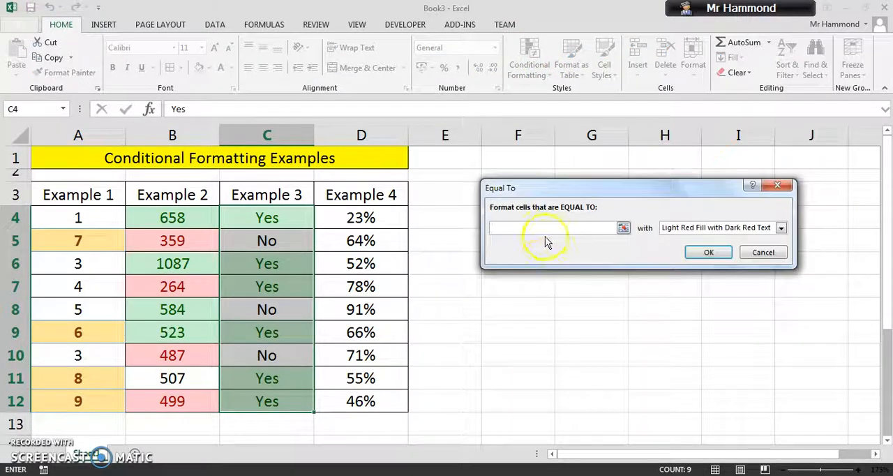
{"action": "type", "text": "no"}
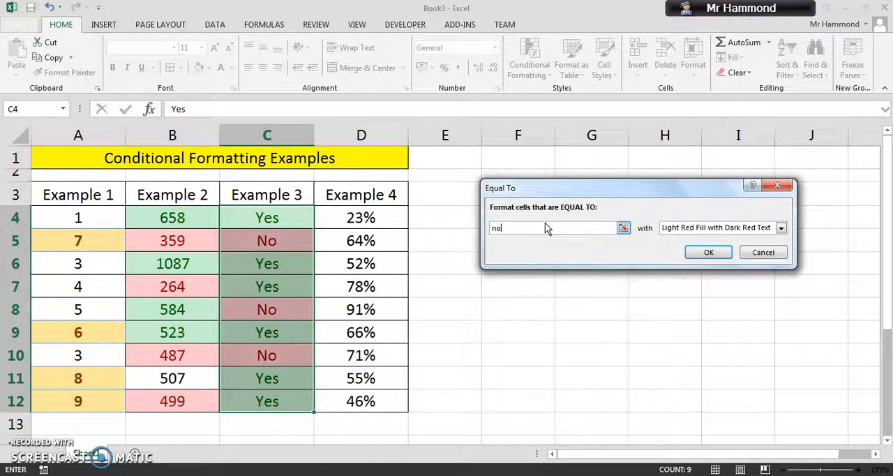
{"action": "left_click", "coordinate": [698, 253]}
{"action": "left_click", "coordinate": [593, 291]}
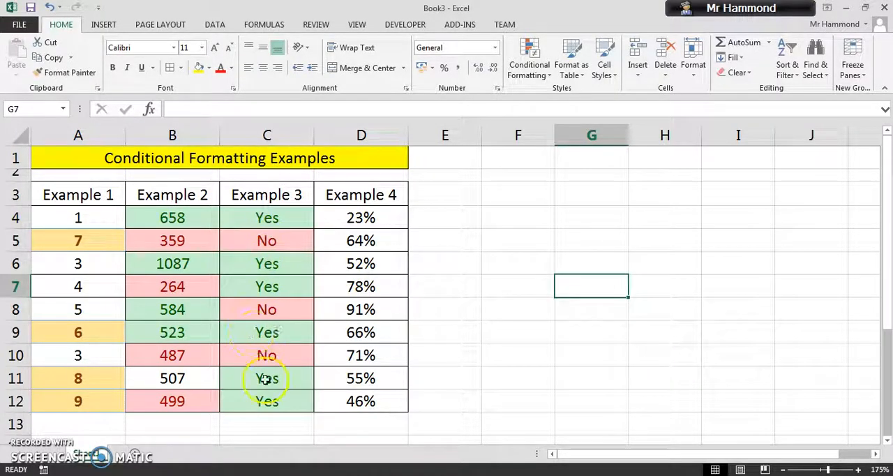
Test the Example 3 rules by changing cell C12 to "no"
{"action": "left_click", "coordinate": [282, 399]}
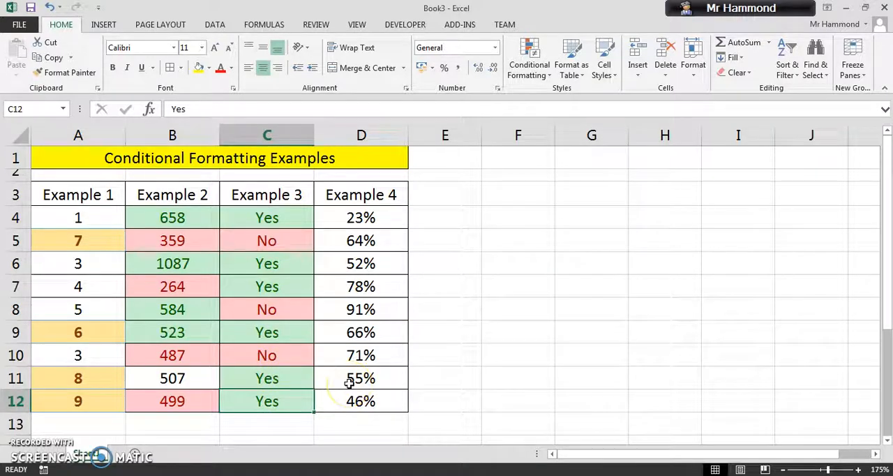
{"action": "type", "text": "no"}
{"action": "key", "text": "Return"}
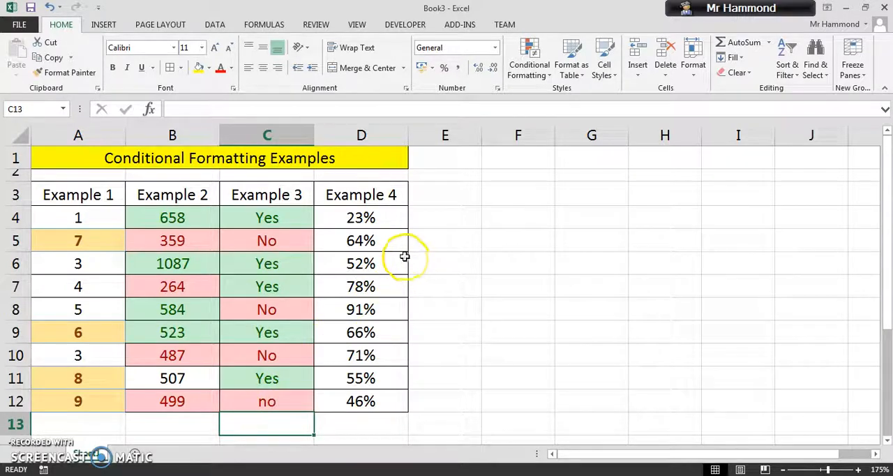
Try the green-yellow-red color scale on the Example 4 percentages in D4:D12 and undo it
{"action": "left_click_drag", "start_coordinate": [379, 219], "coordinate": [387, 403]}
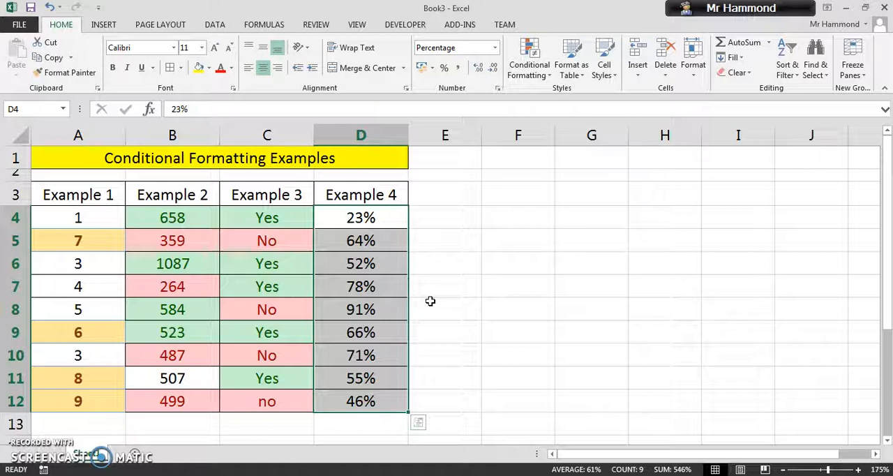
{"action": "left_click", "coordinate": [537, 78]}
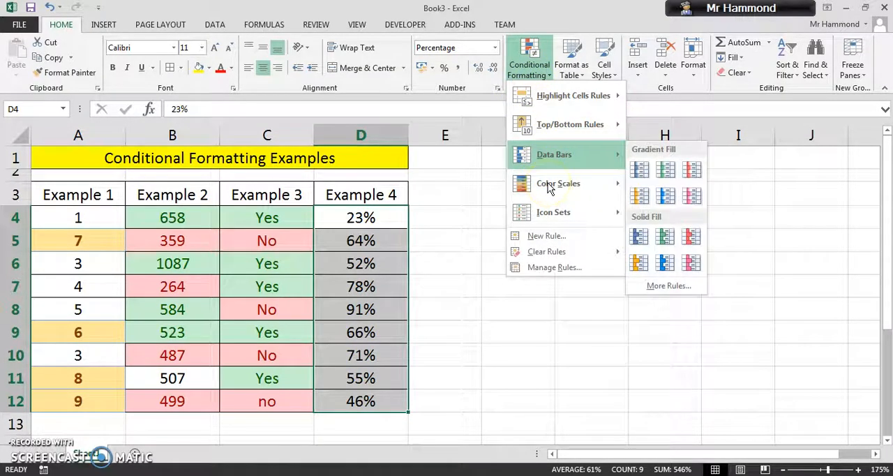
{"action": "mouse_move", "coordinate": [555, 185]}
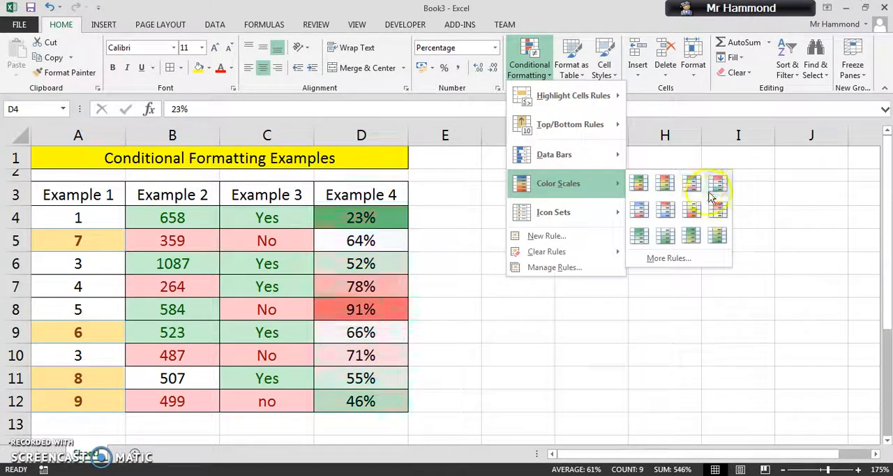
{"action": "left_click", "coordinate": [641, 189]}
{"action": "left_click", "coordinate": [516, 311]}
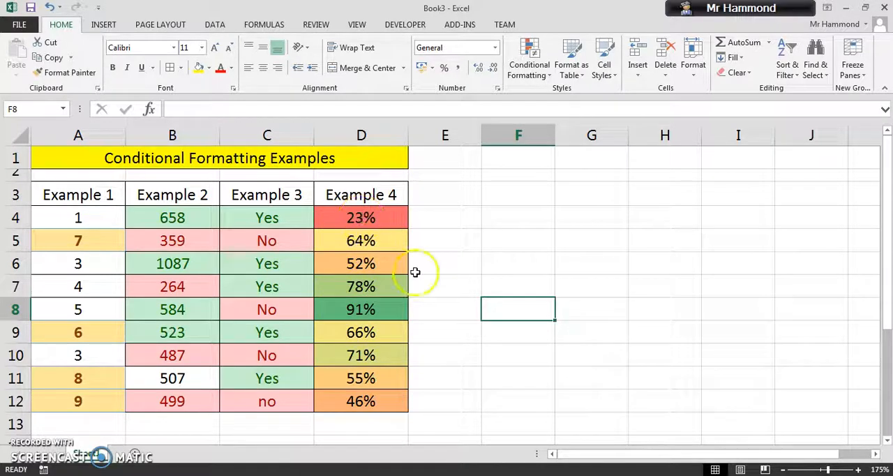
{"action": "left_click", "coordinate": [51, 10]}
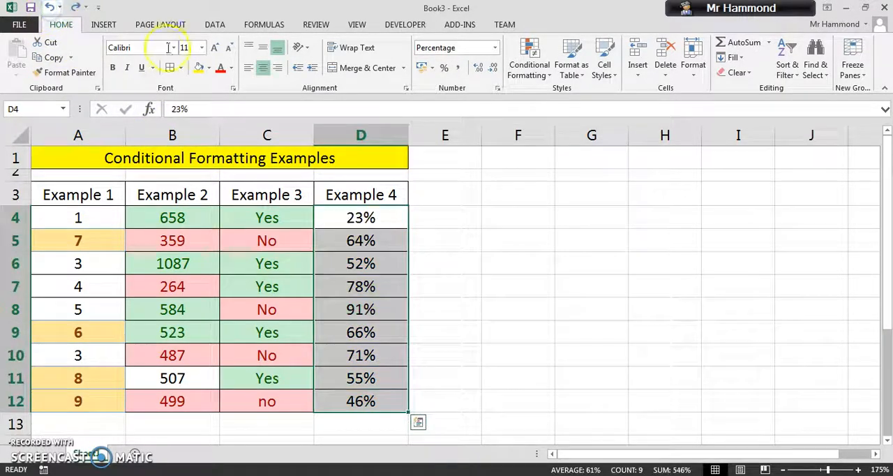
Try the blue gradient-fill data bars on the Example 4 percentages in D4:D12 and undo them
{"action": "left_click", "coordinate": [530, 70]}
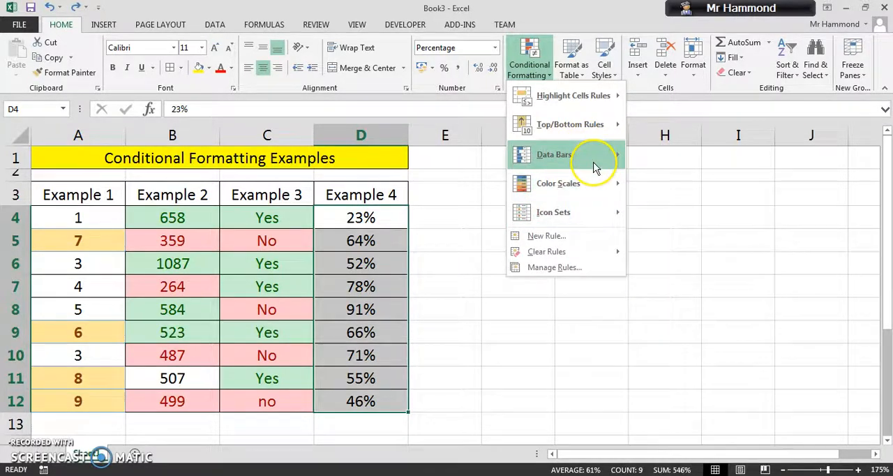
{"action": "left_click", "coordinate": [593, 168]}
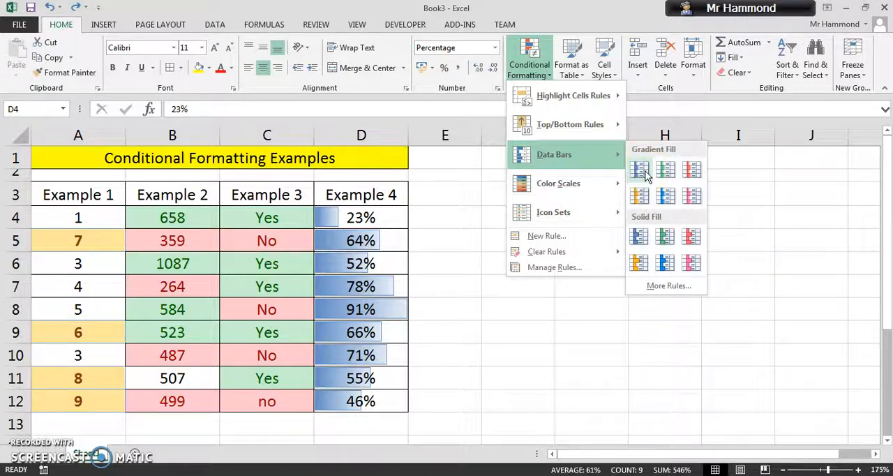
{"action": "left_click", "coordinate": [645, 175]}
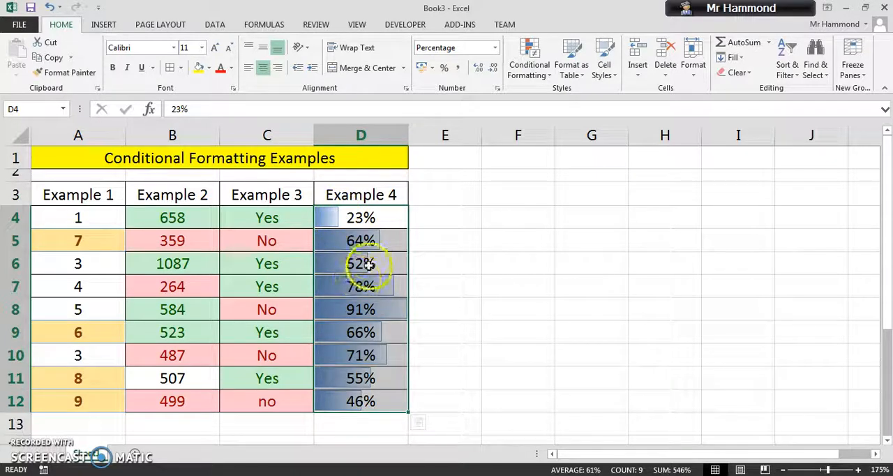
{"action": "left_click", "coordinate": [441, 315]}
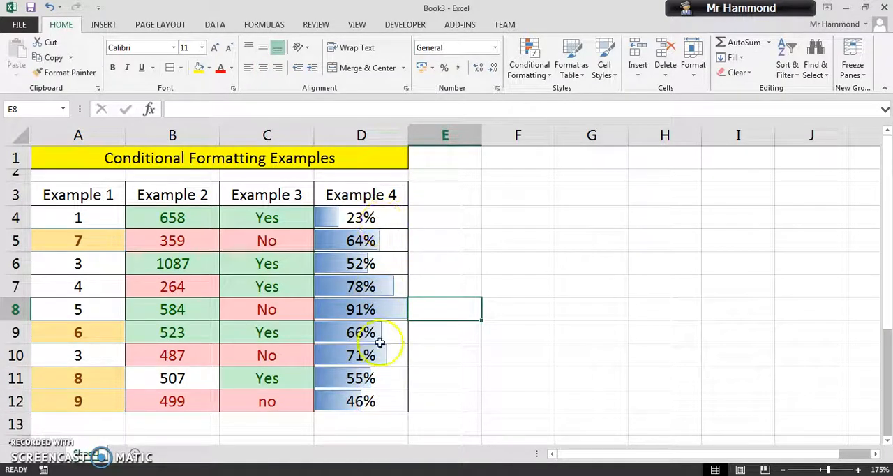
{"action": "left_click", "coordinate": [49, 7]}
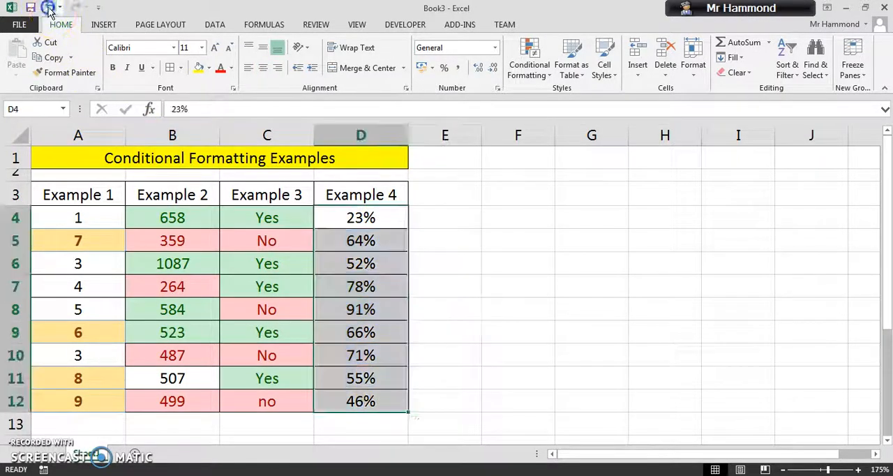
Preview icon sets and color scales on the Example 4 percentages, and apply blue gradient-fill data bars to D4:D12
{"action": "left_click", "coordinate": [534, 67]}
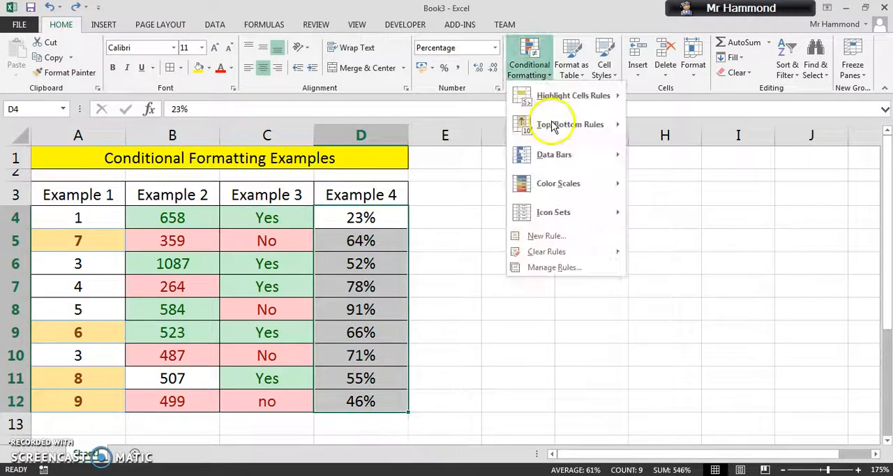
{"action": "mouse_move", "coordinate": [570, 212]}
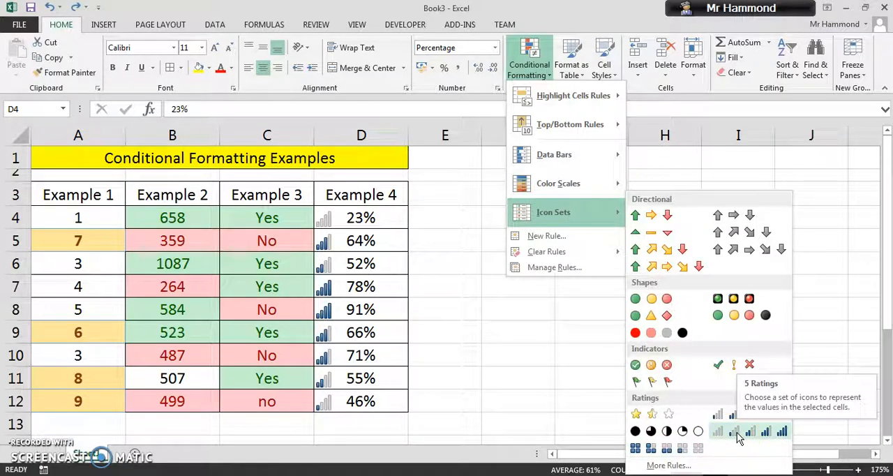
{"action": "left_click", "coordinate": [586, 218]}
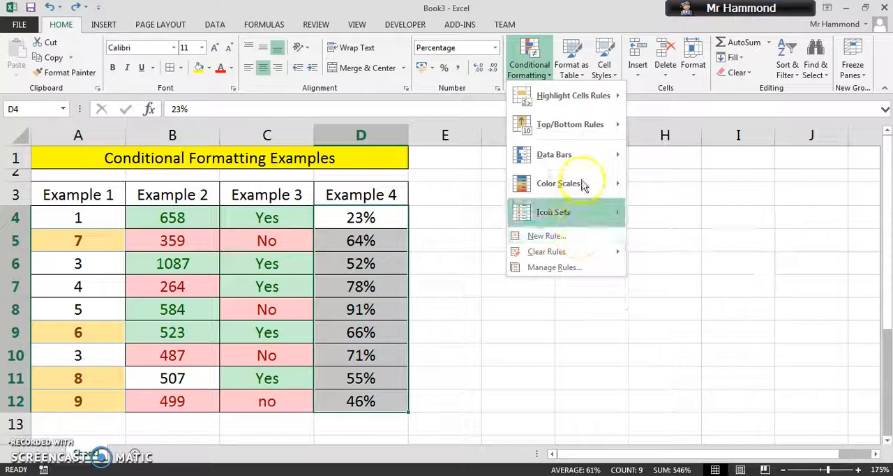
{"action": "mouse_move", "coordinate": [582, 183]}
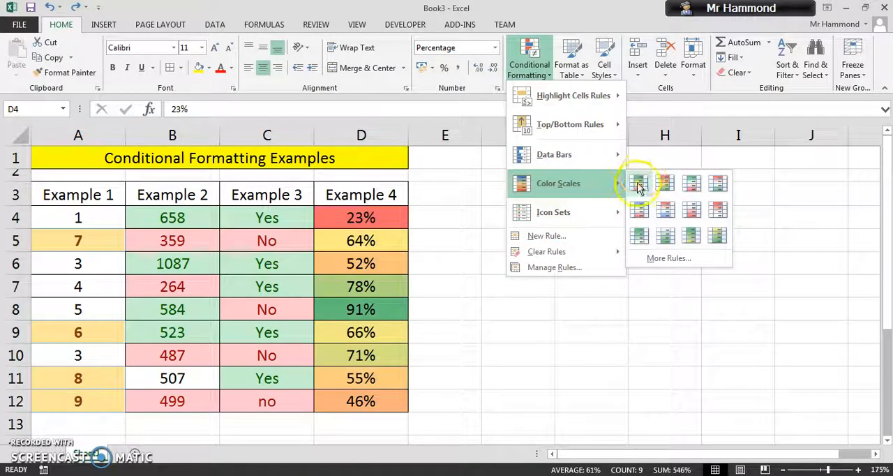
{"action": "mouse_move", "coordinate": [623, 156]}
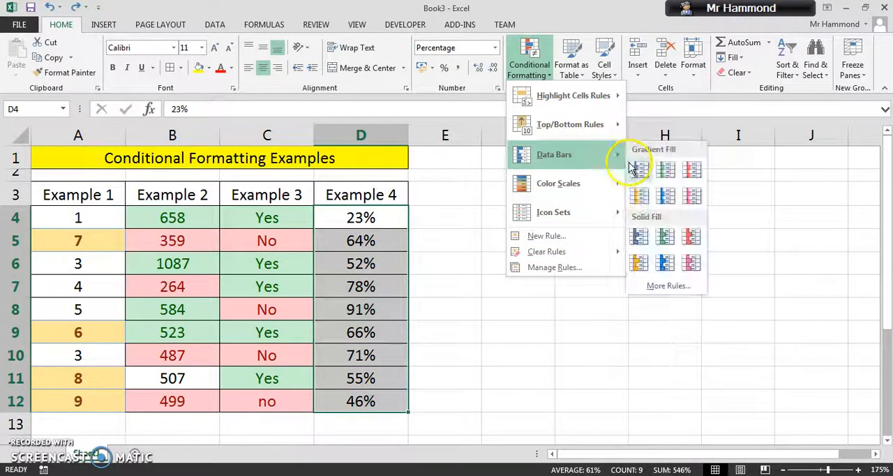
{"action": "left_click", "coordinate": [633, 187]}
{"action": "left_click", "coordinate": [524, 283]}
Edit the data bar rule for D4:D12 to use a yellow bar fill color and apply the change
{"action": "left_click_drag", "start_coordinate": [390, 221], "coordinate": [379, 405]}
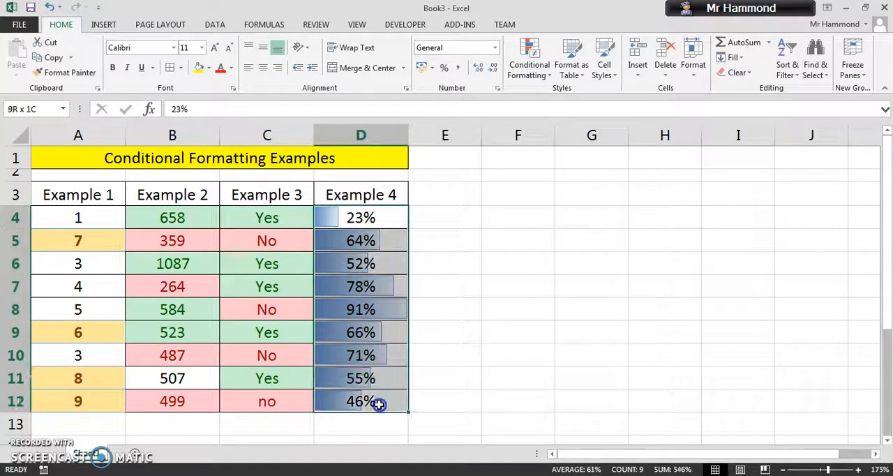
{"action": "left_click", "coordinate": [543, 74]}
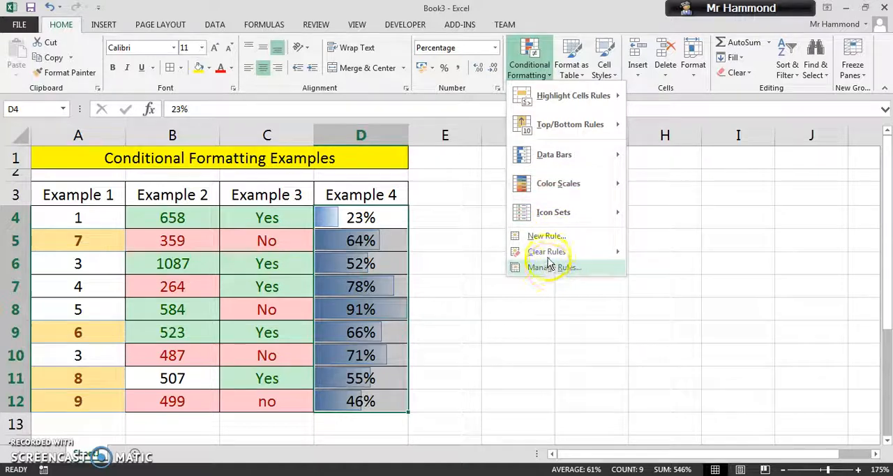
{"action": "mouse_move", "coordinate": [551, 257]}
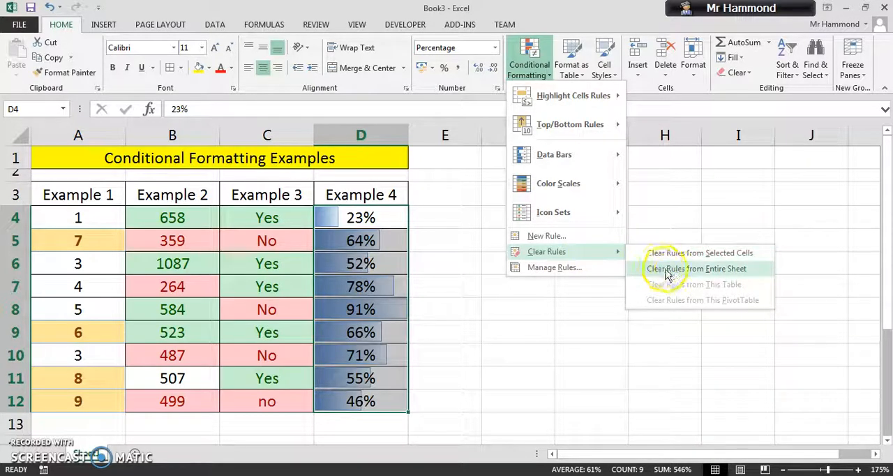
{"action": "left_click", "coordinate": [592, 271]}
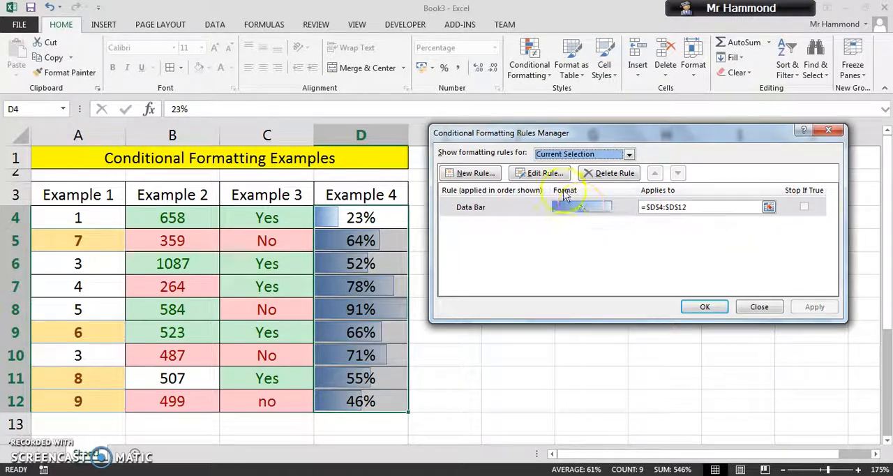
{"action": "left_click", "coordinate": [543, 177]}
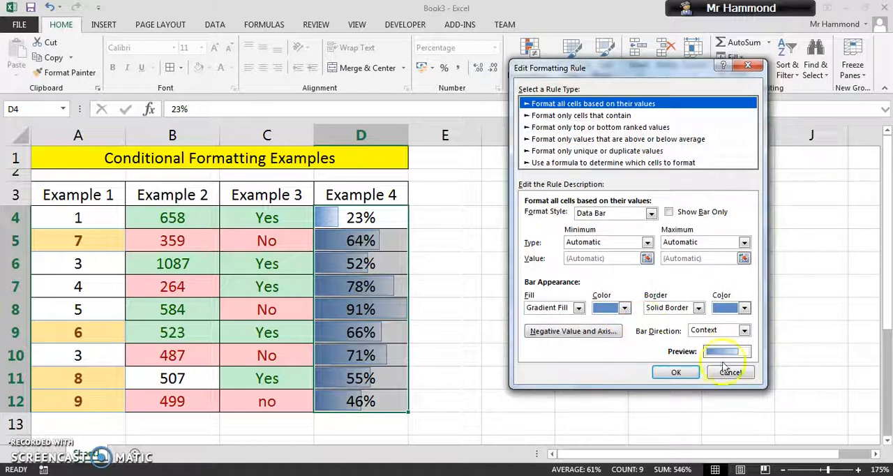
{"action": "left_click", "coordinate": [624, 308]}
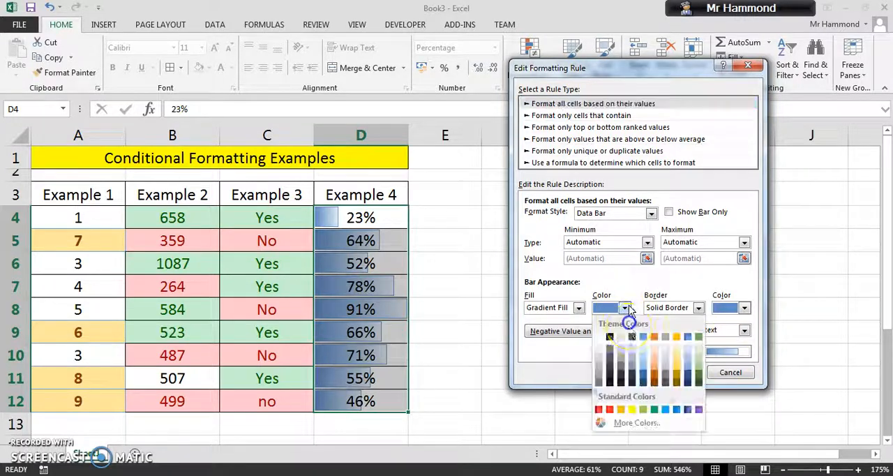
{"action": "left_click", "coordinate": [631, 408]}
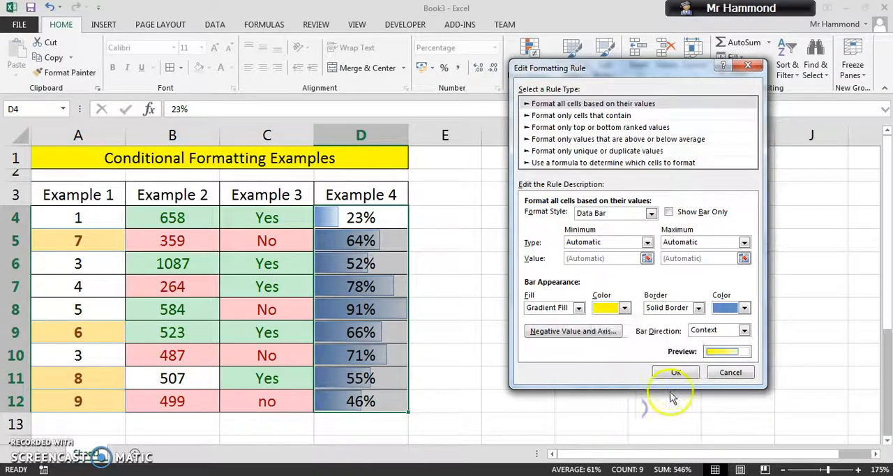
{"action": "left_click", "coordinate": [675, 373]}
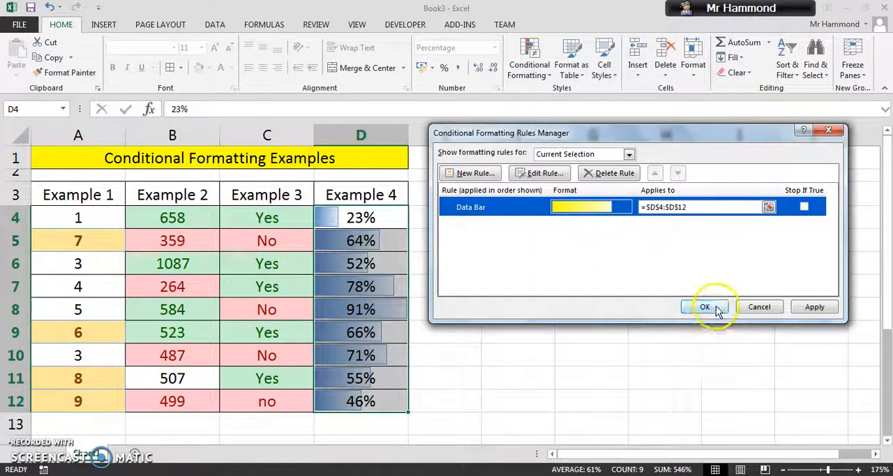
{"action": "left_click", "coordinate": [813, 307]}
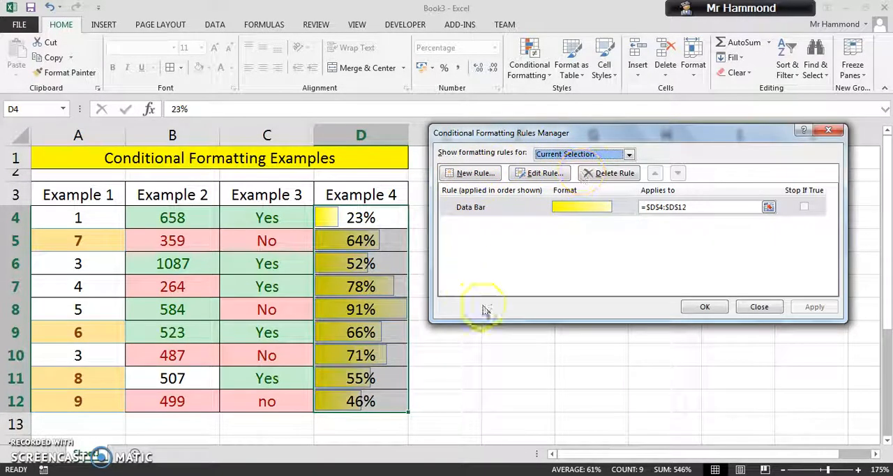
{"action": "left_click", "coordinate": [756, 307]}
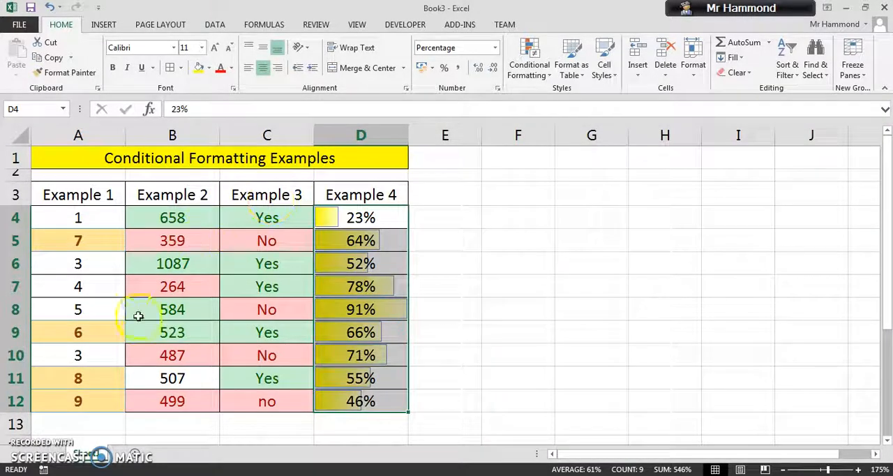
{"action": "left_click_drag", "start_coordinate": [78, 220], "coordinate": [98, 389]}
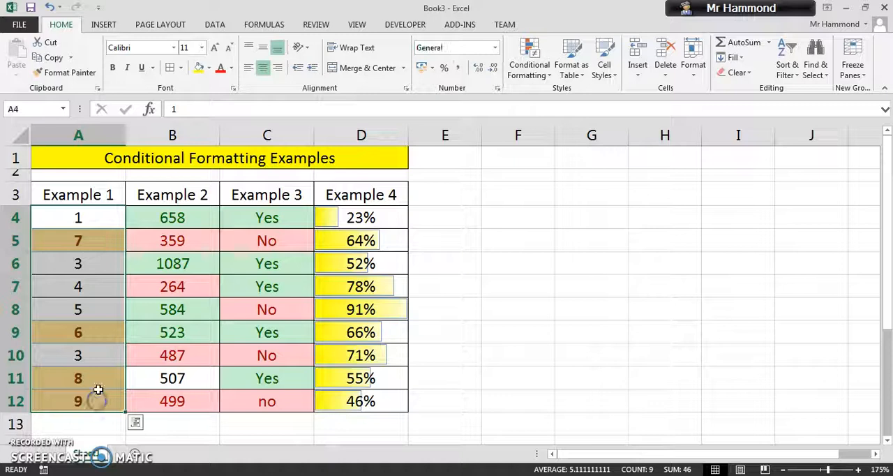
{"action": "left_click", "coordinate": [528, 66]}
{"action": "mouse_move", "coordinate": [581, 96]}
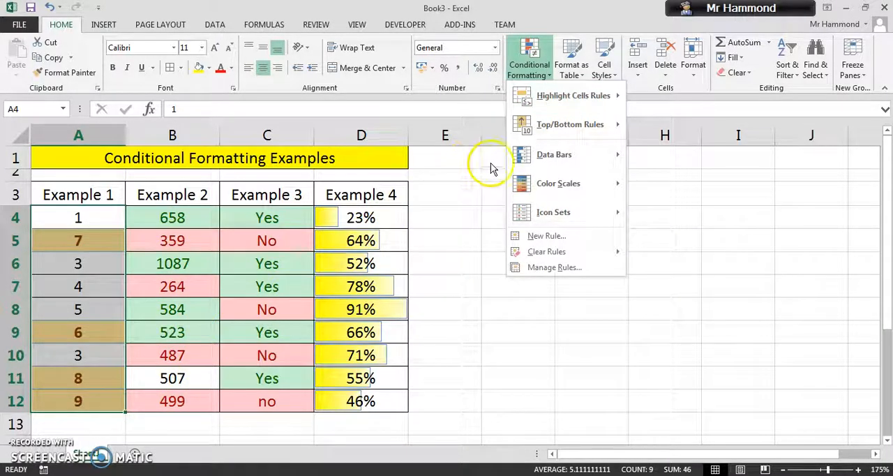
{"action": "mouse_move", "coordinate": [590, 128]}
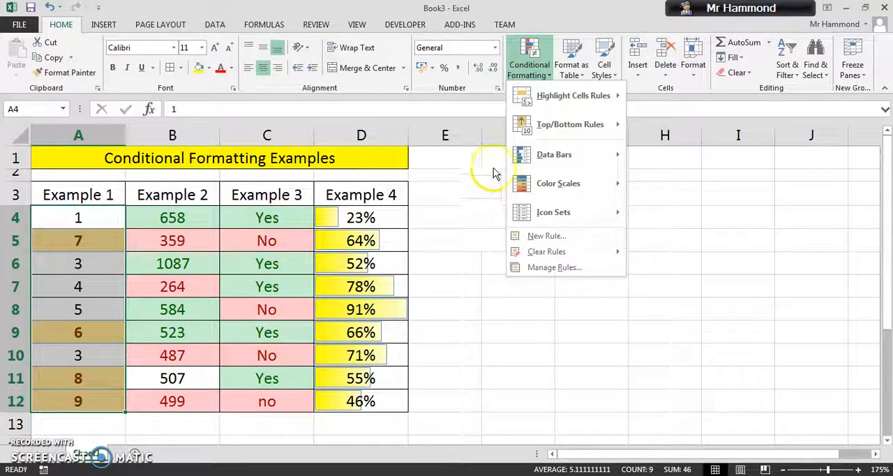
{"action": "mouse_move", "coordinate": [531, 134]}
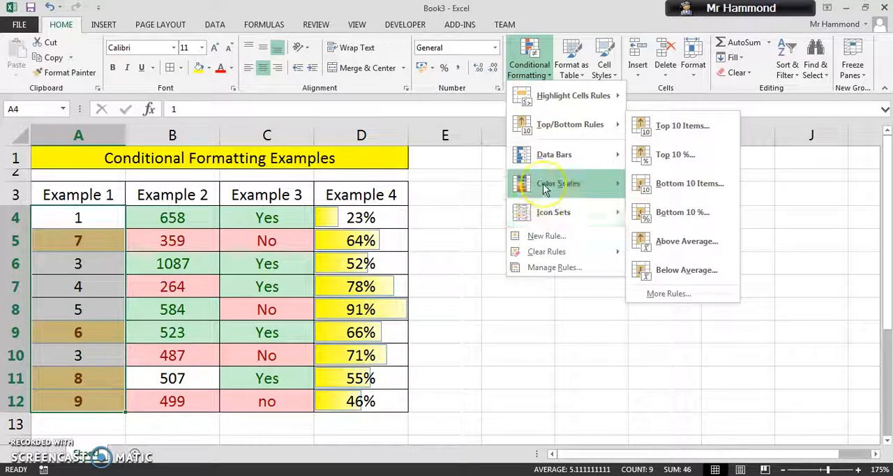
{"action": "mouse_move", "coordinate": [544, 187]}
{"action": "left_click", "coordinate": [638, 184]}
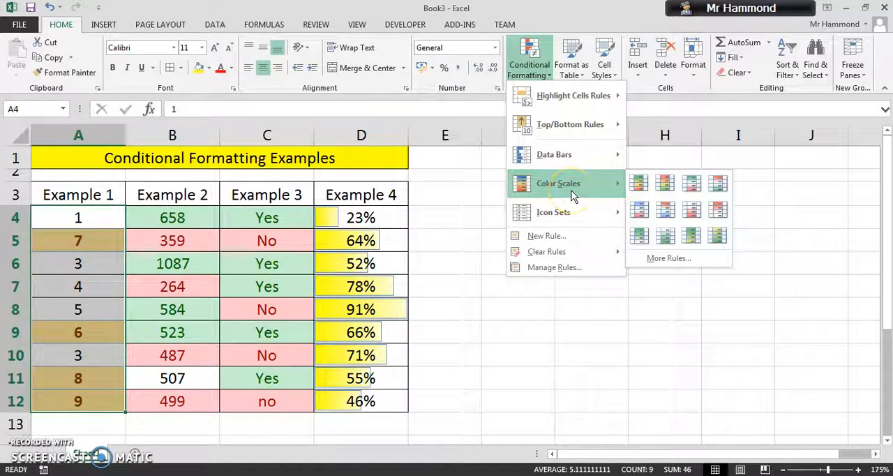
{"action": "left_click", "coordinate": [466, 306]}
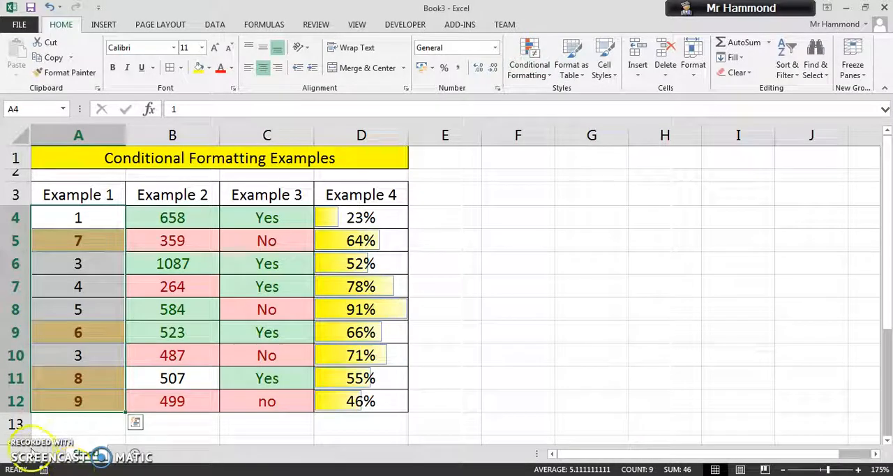